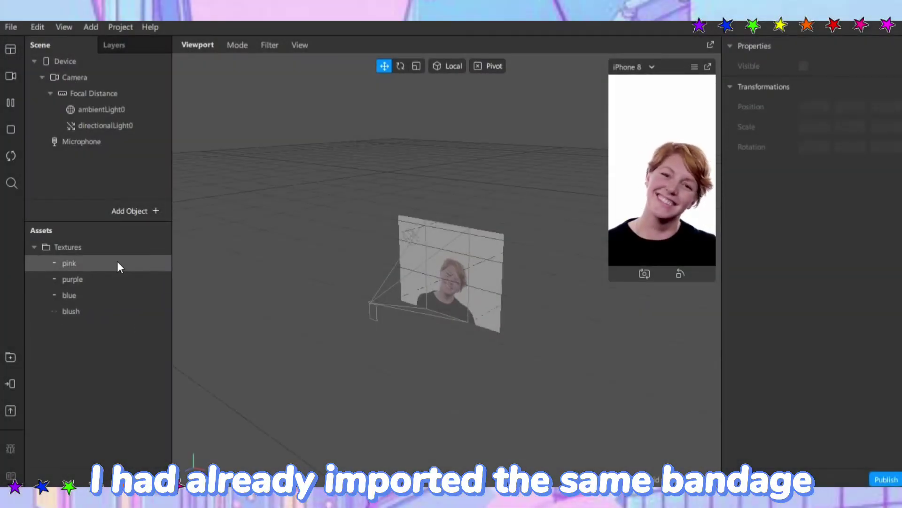
Step: Preview the imported pink, purple, blue and blush textures in the assets
click(117, 263)
click(119, 278)
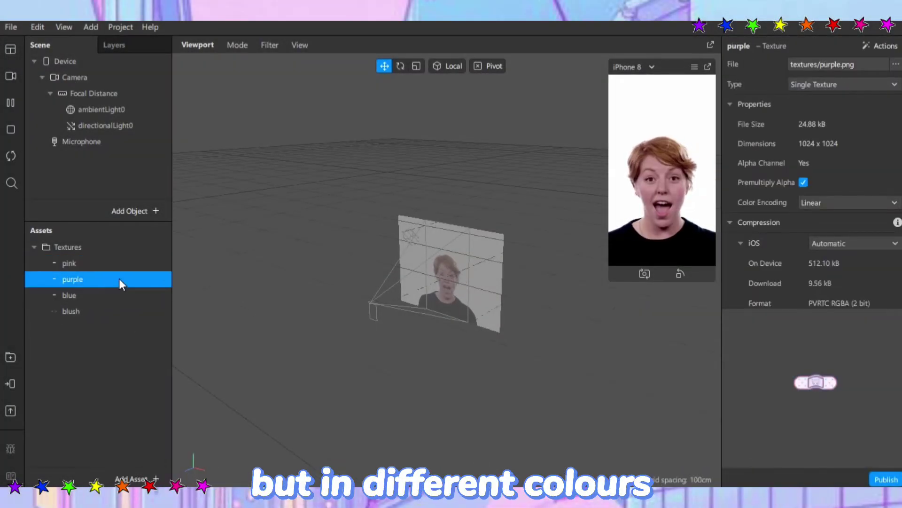
click(129, 295)
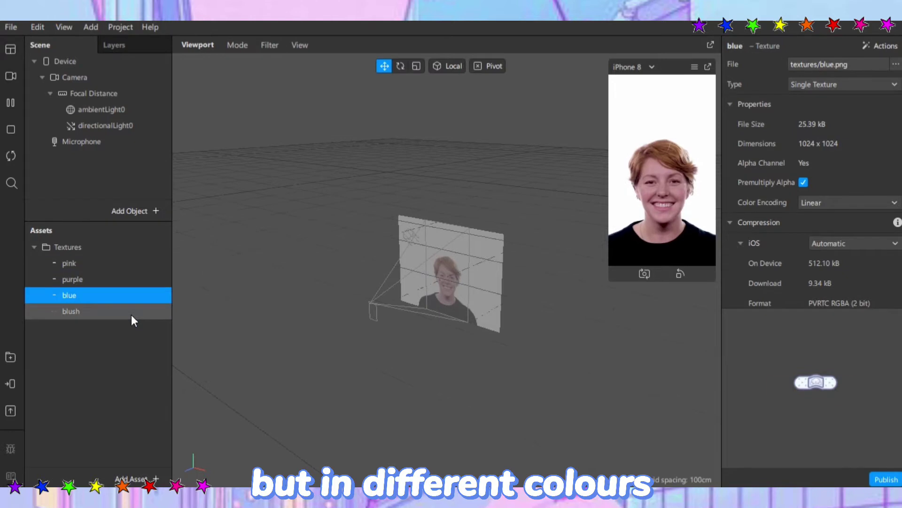
click(130, 313)
click(126, 295)
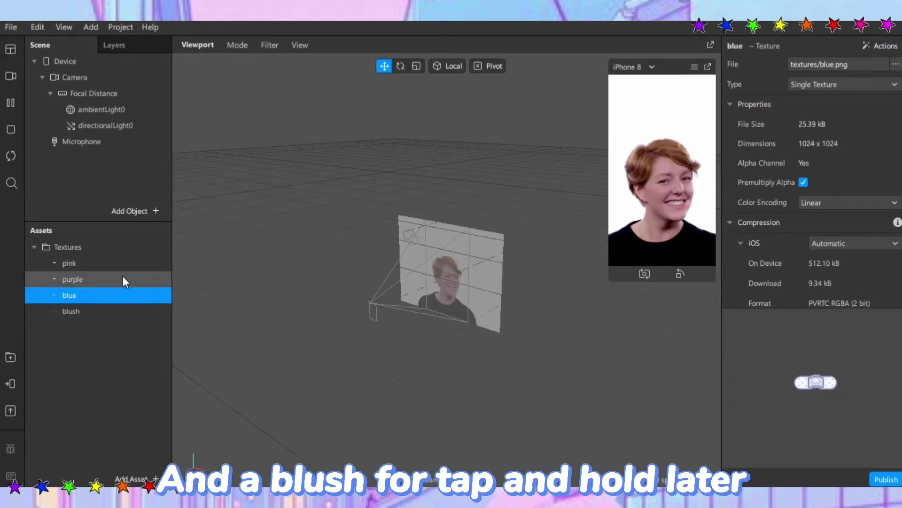
click(122, 278)
click(123, 263)
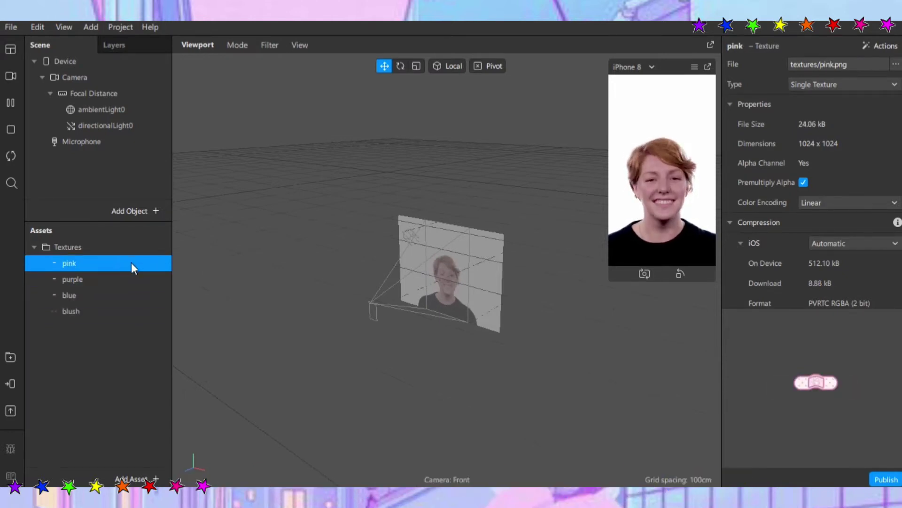
Step: Insert a face tracker into the scene and add a face mesh as its child
click(140, 212)
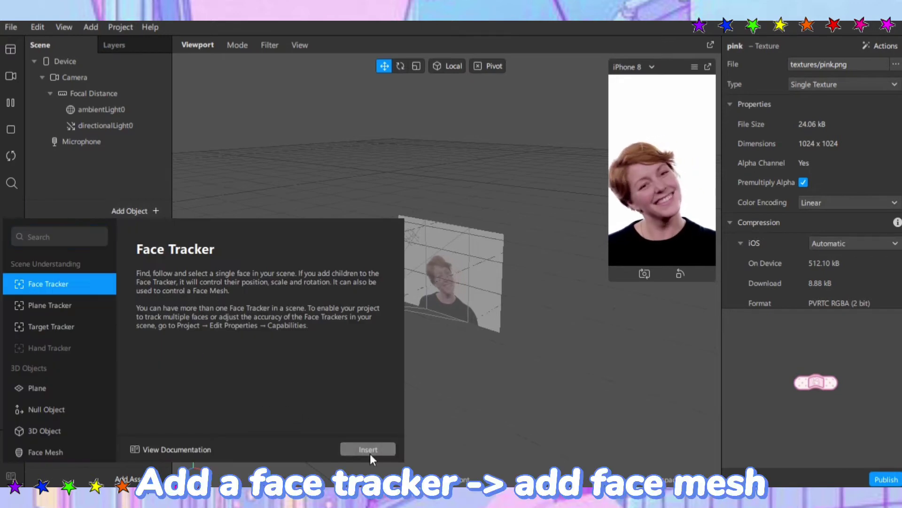
click(368, 449)
right_click(132, 141)
mouse_move(187, 151)
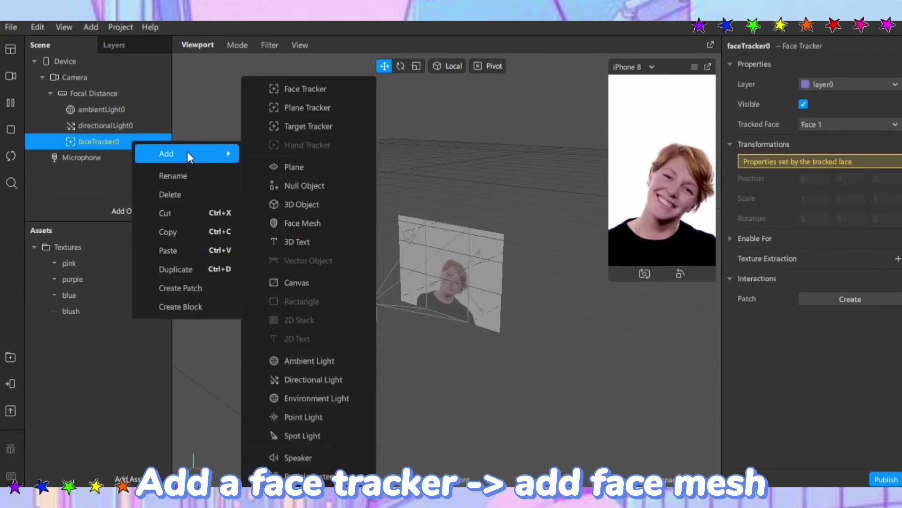
click(295, 222)
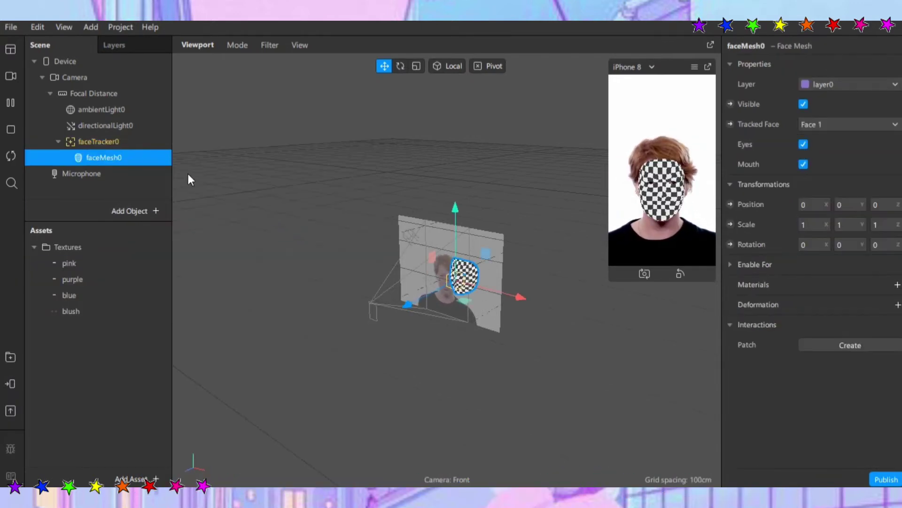
Step: Rename the face mesh pink and give it a new material named pink
double_click(134, 157)
text(pink)
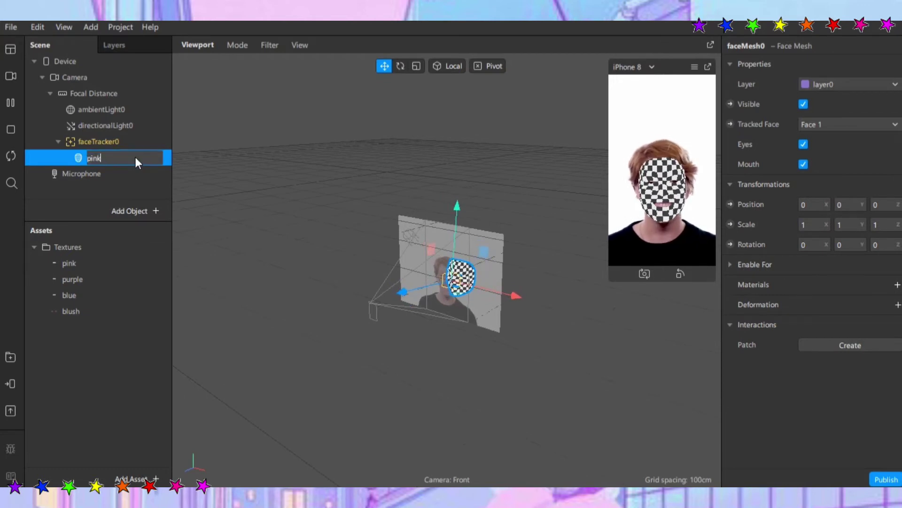
key(Return)
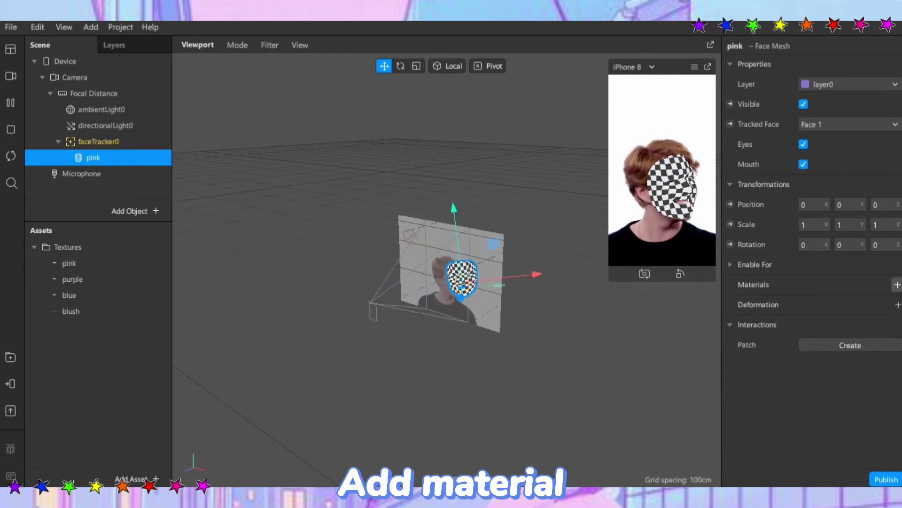
click(898, 284)
double_click(123, 264)
text(pink)
key(Return)
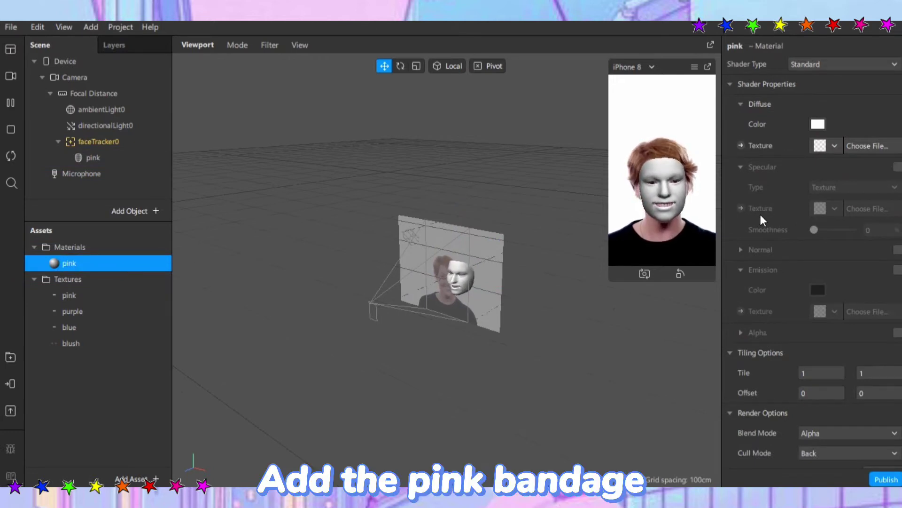
Step: Apply the pink texture to the pink material and set its shader type to Flat
click(829, 150)
click(829, 169)
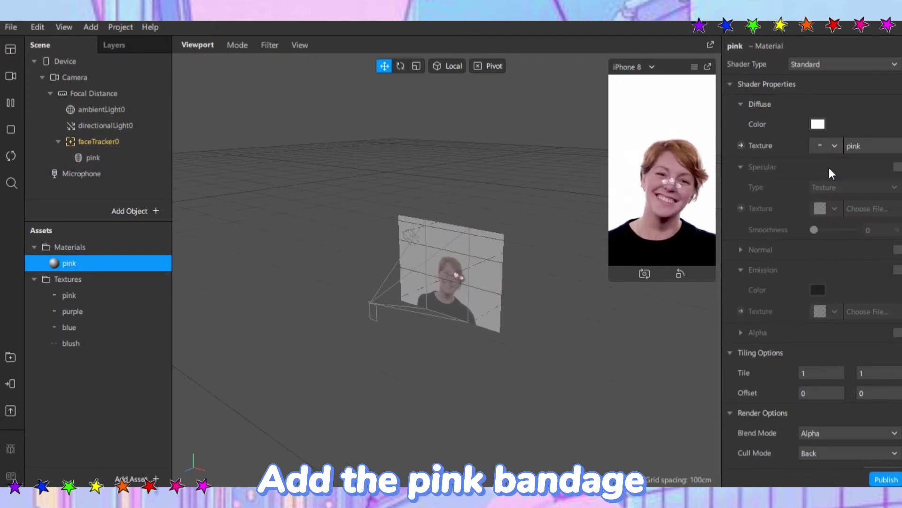
click(830, 67)
click(831, 66)
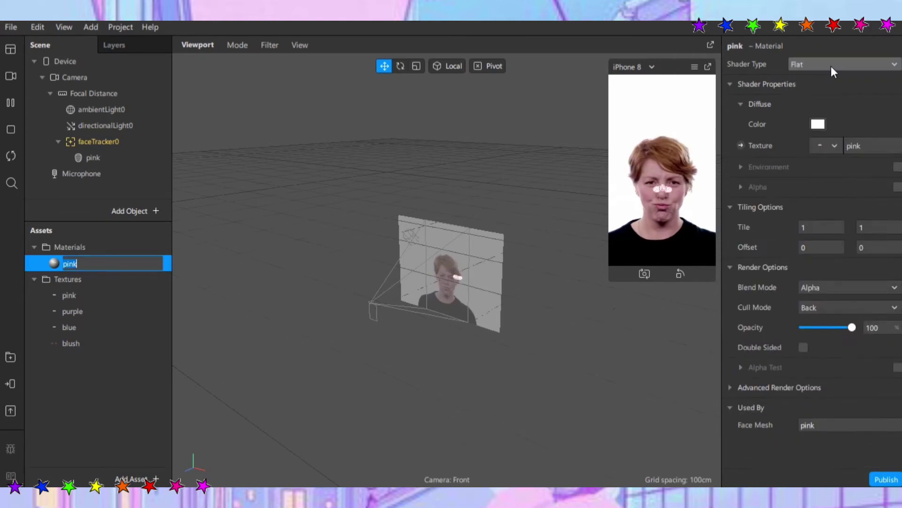
Step: Duplicate the pink face mesh and rename the copy purple
click(142, 156)
right_click(143, 155)
mouse_move(160, 169)
click(185, 282)
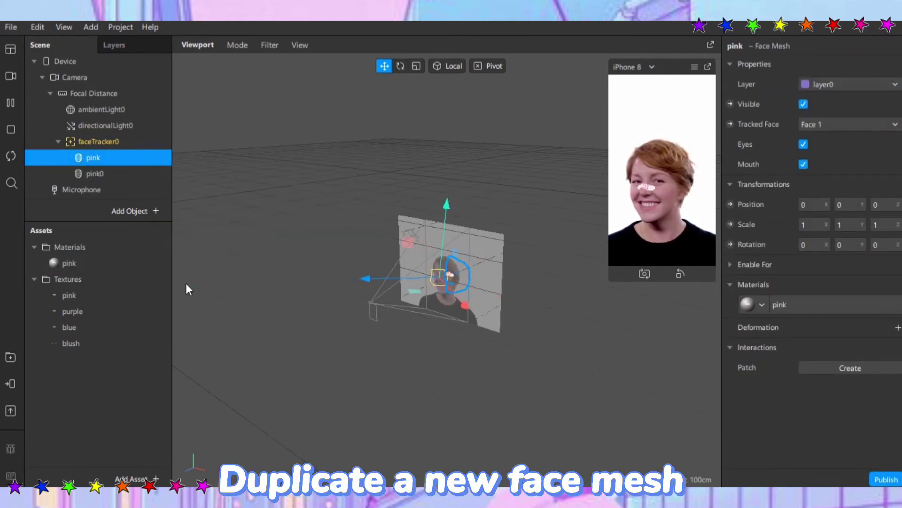
double_click(125, 174)
text(purple)
key(Return)
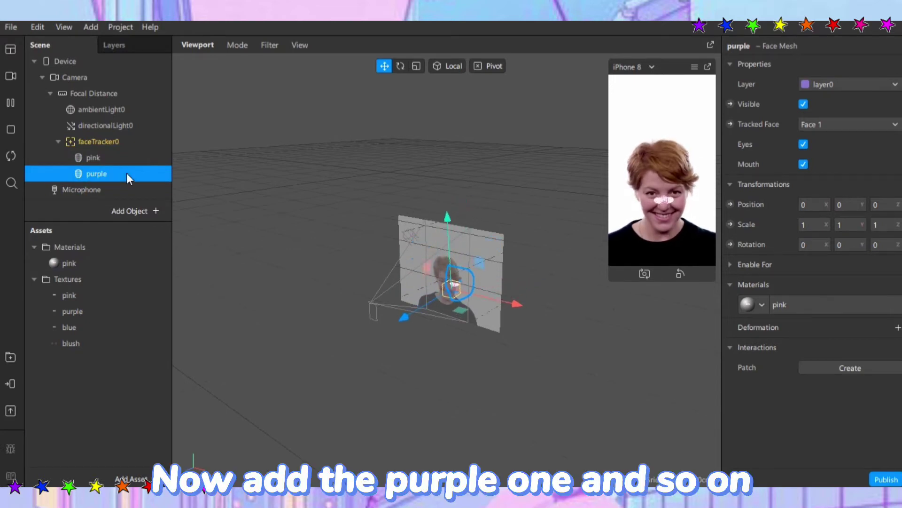
Step: Replace the purple mesh's material with a new material named purple
click(756, 304)
click(776, 348)
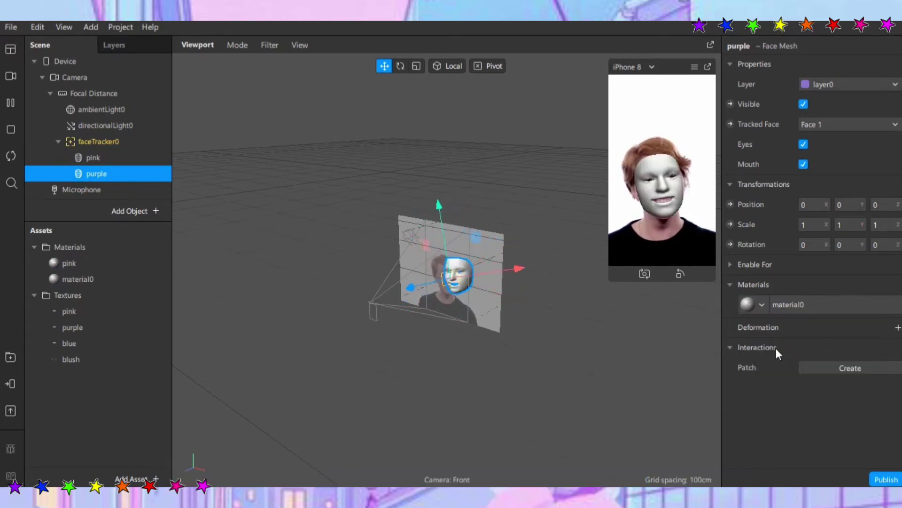
double_click(146, 274)
text(purple)
key(Return)
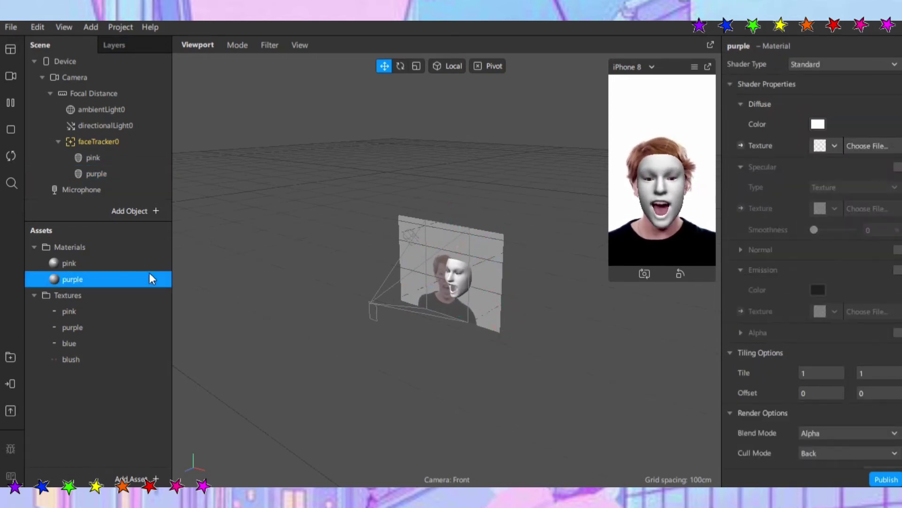
Step: Apply the purple texture to the purple material and set its shader type to Flat
click(827, 146)
click(822, 185)
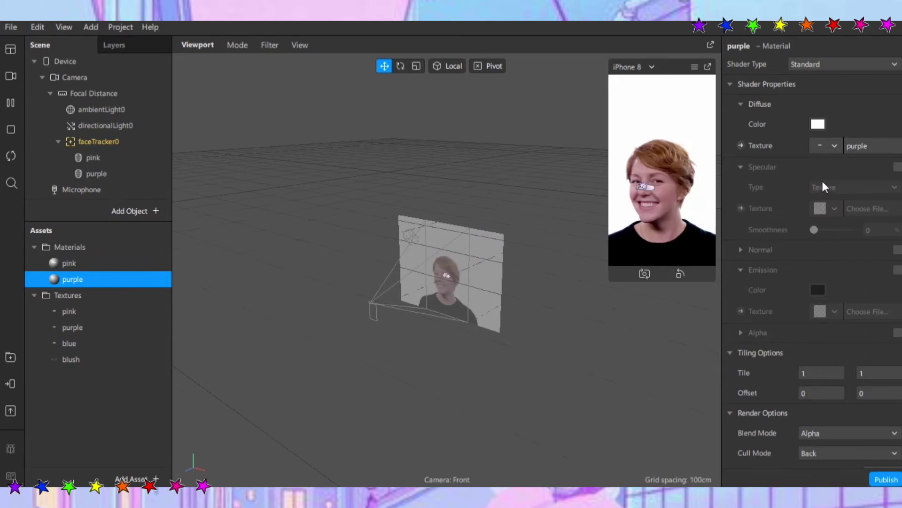
click(838, 67)
click(837, 67)
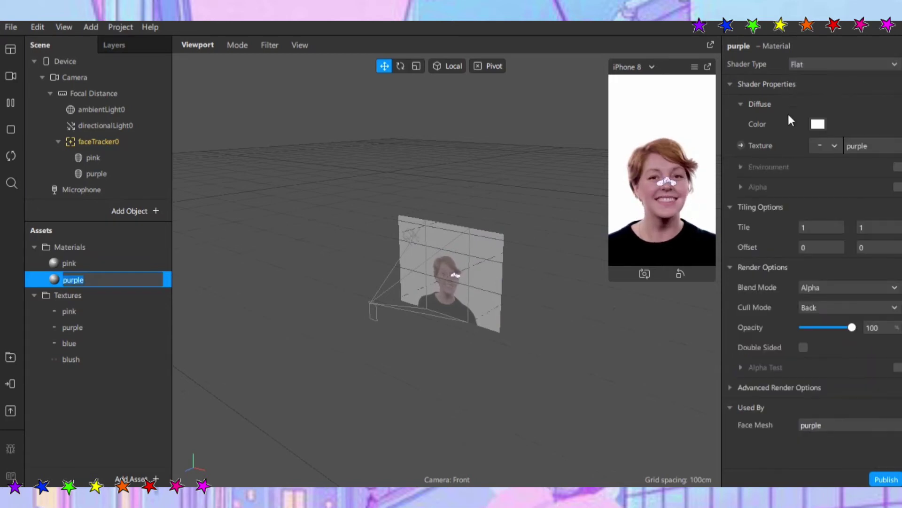
Step: Duplicate the purple face mesh and rename the copy blue
click(132, 179)
right_click(132, 179)
mouse_move(160, 190)
click(187, 306)
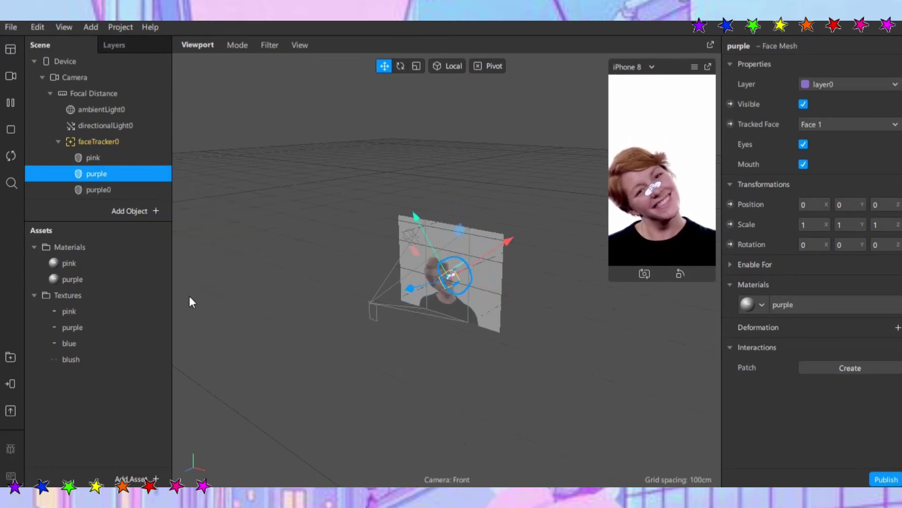
double_click(112, 189)
text(blue)
key(Return)
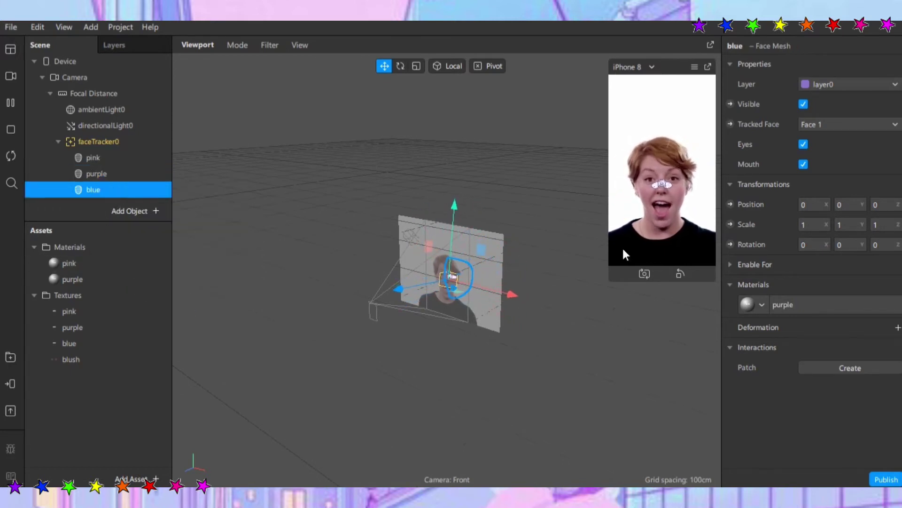
Step: Replace the blue mesh's material with a new material named blue
click(765, 312)
click(781, 365)
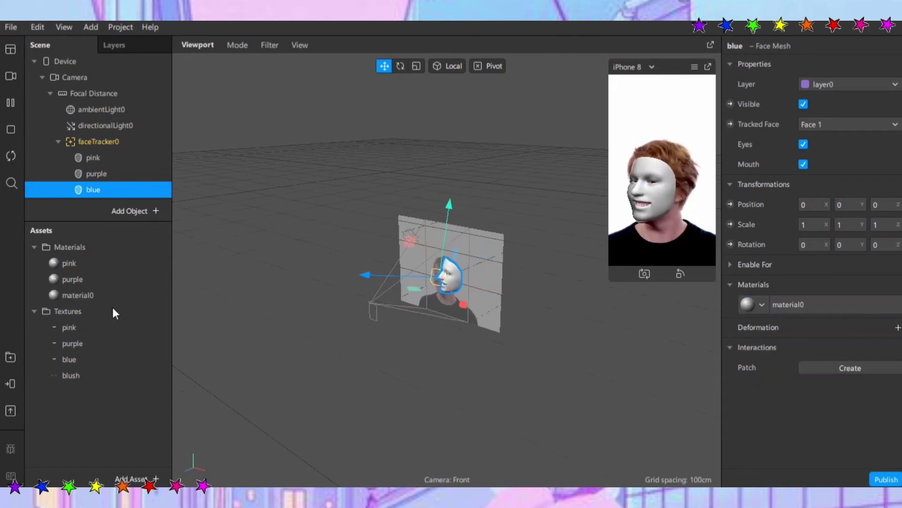
double_click(105, 295)
text(blue)
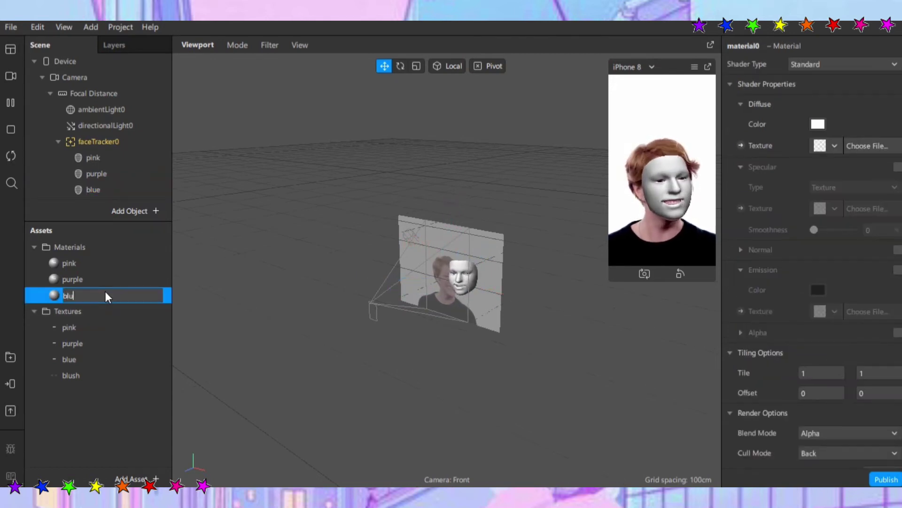
key(Return)
Step: Set the blue material's shader type to Flat and apply the blue texture to it
click(887, 64)
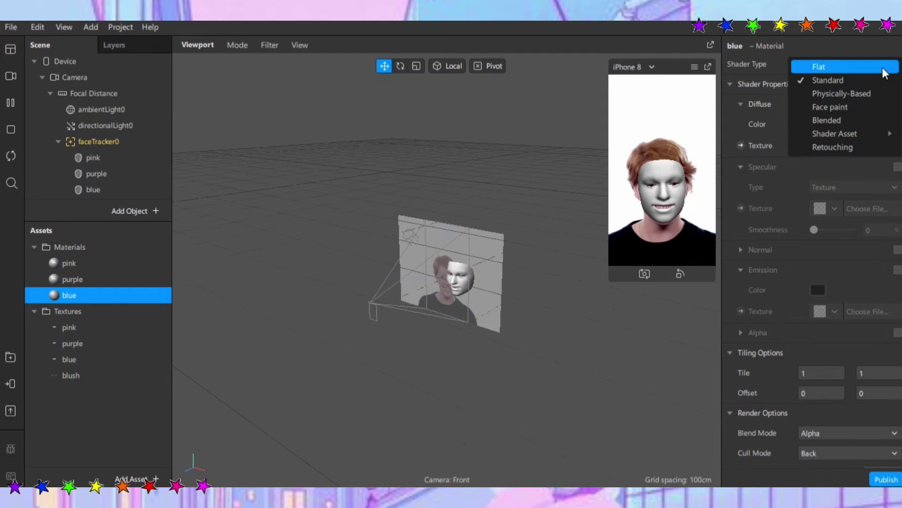
click(885, 69)
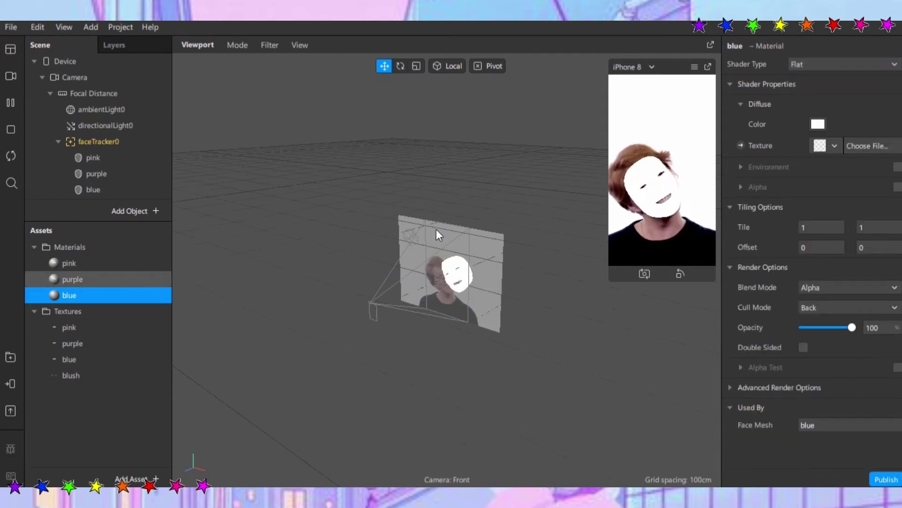
click(826, 141)
click(811, 206)
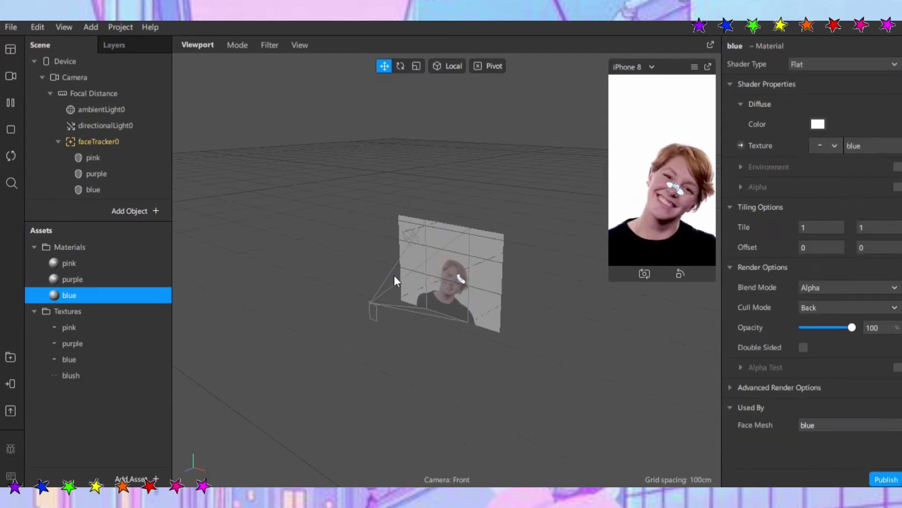
Step: Check the shader and texture settings of the pink, purple and blue materials
click(123, 269)
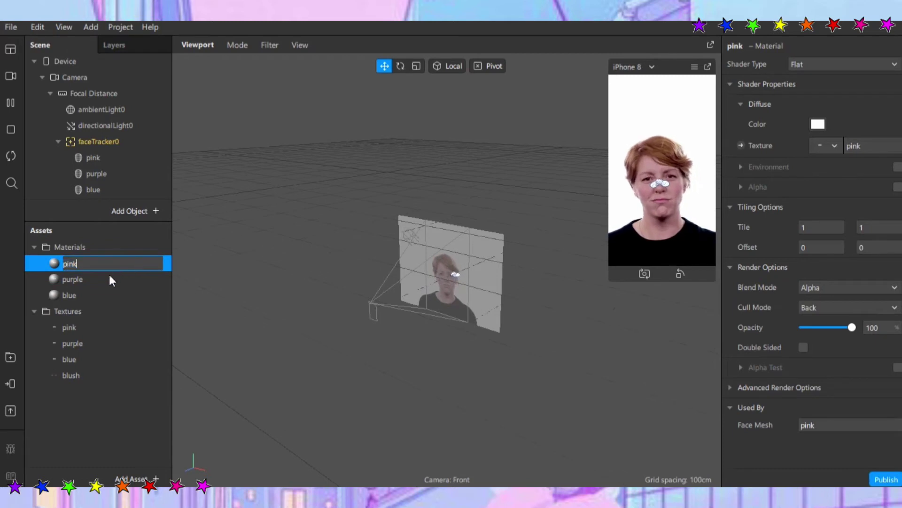
double_click(103, 278)
click(100, 306)
Step: Select the pink, purple and blue face meshes together and switch the viewport to editing 2D objects
click(113, 159)
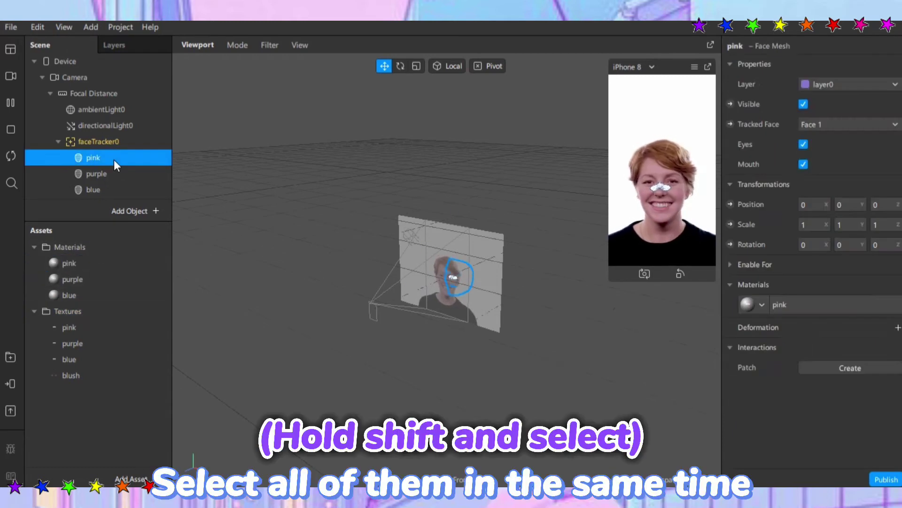
shift+click(114, 170)
shift+click(117, 185)
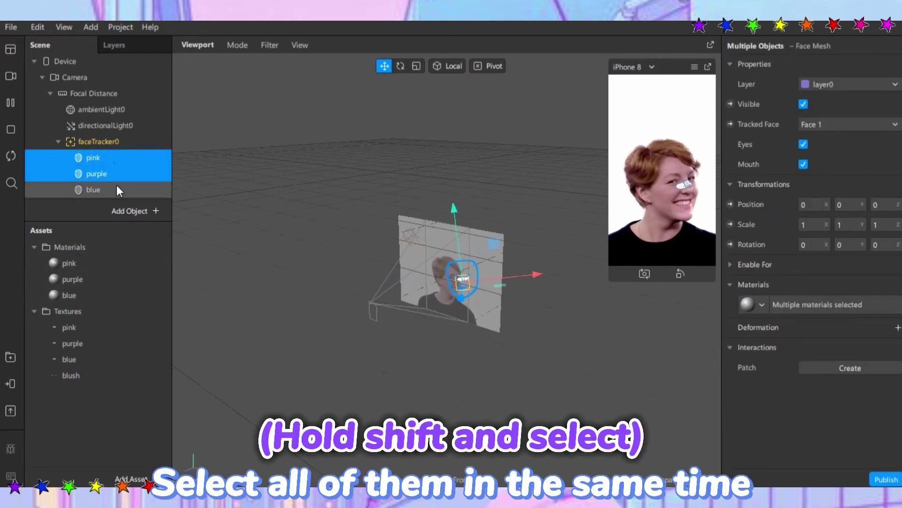
click(230, 46)
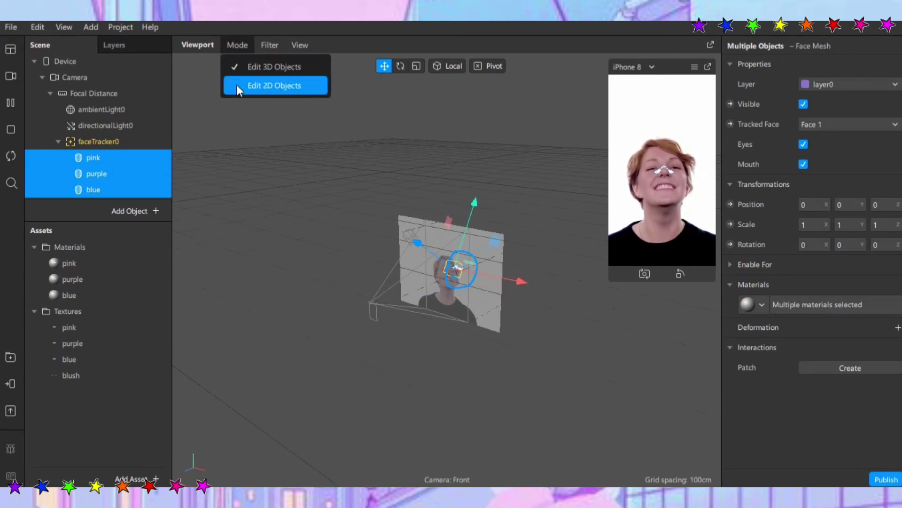
click(247, 85)
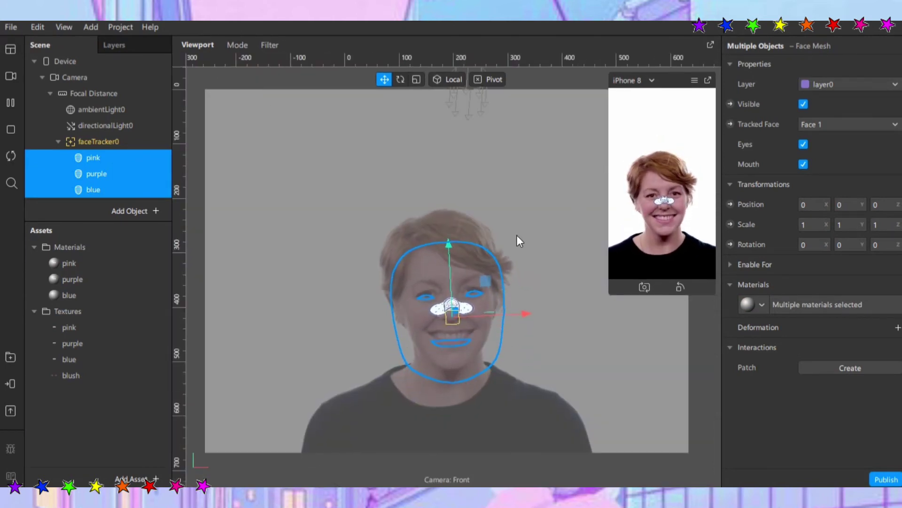
Step: Enlarge the iPhone 8 preview and pause its face video
drag(608, 205, 508, 207)
drag(703, 82, 664, 80)
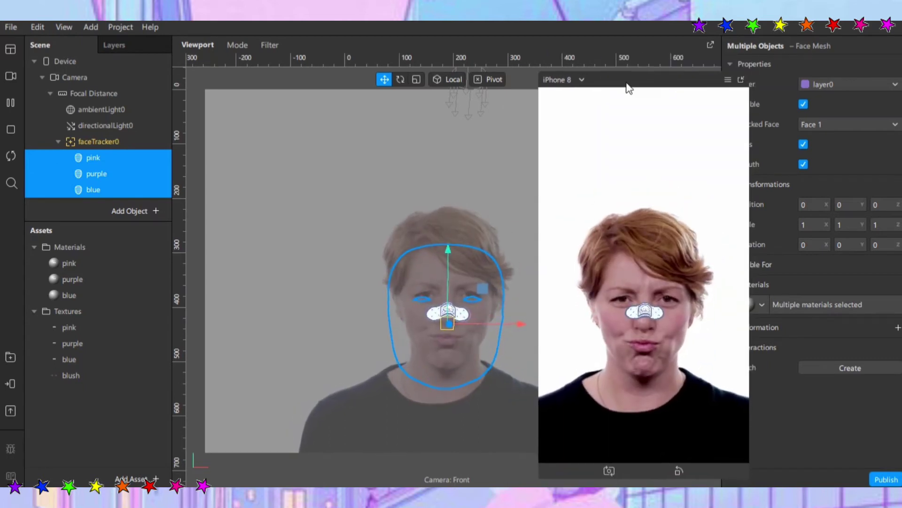
click(11, 102)
Step: Scale the three selected face meshes to about 1.03 in X and 0.90 in Y
click(416, 79)
drag(484, 283, 492, 313)
drag(450, 264, 450, 263)
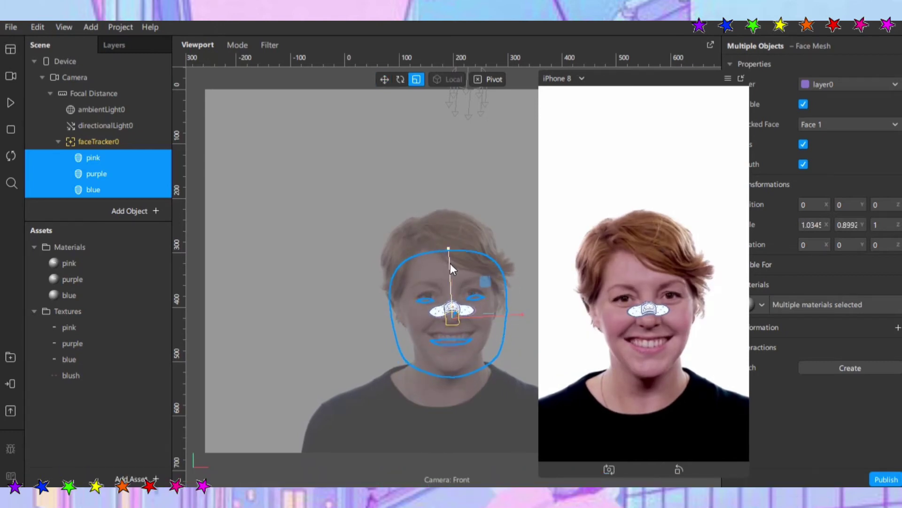
Step: Move the three face meshes slightly along X to about -0.001, then deselect them
key(w)
drag(484, 313, 487, 308)
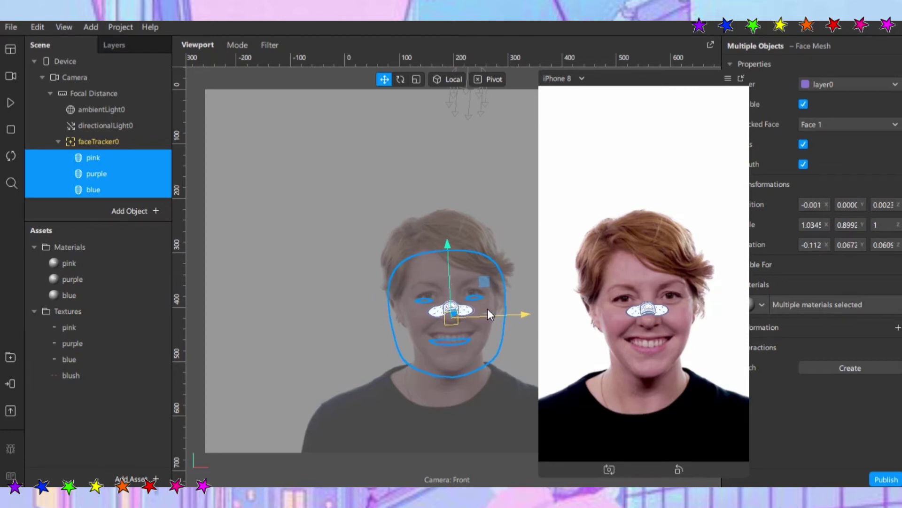
click(314, 332)
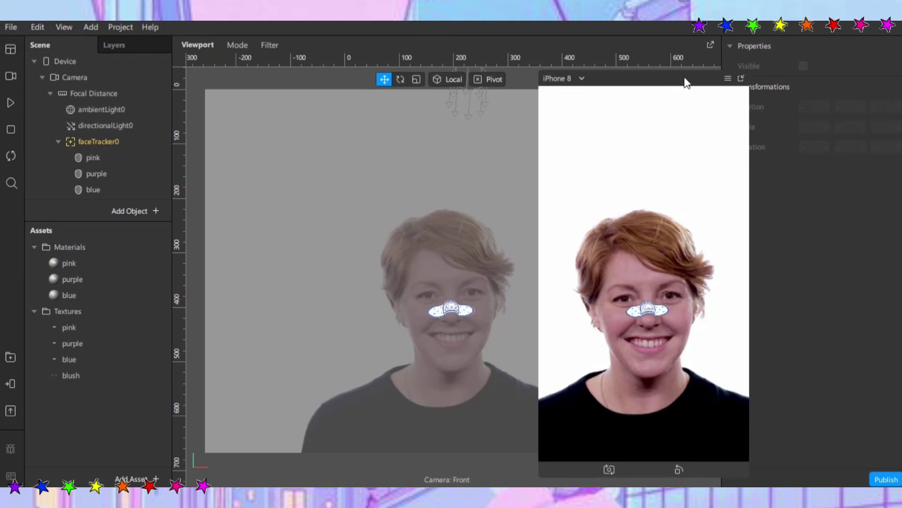
Step: Select the pink, purple and blue face meshes together and create patches for their Visible property
drag(685, 80, 616, 69)
click(111, 156)
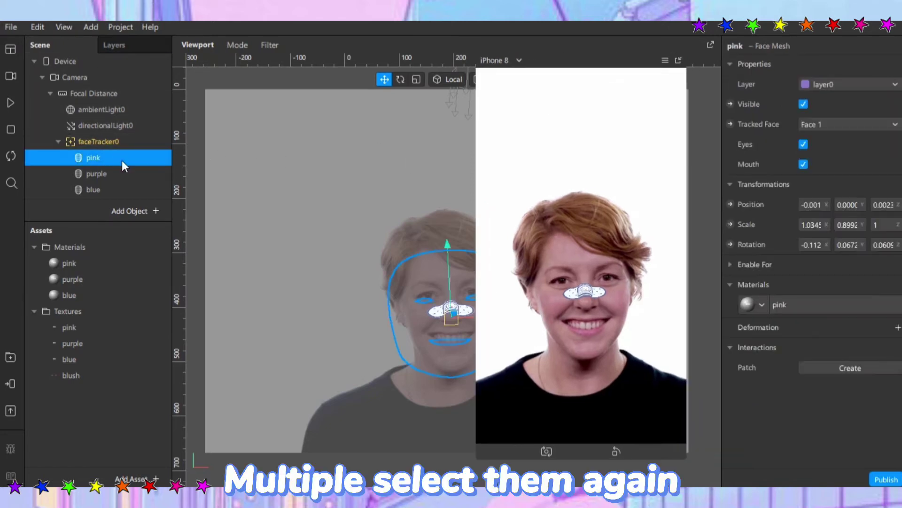
shift+click(123, 177)
shift+click(134, 190)
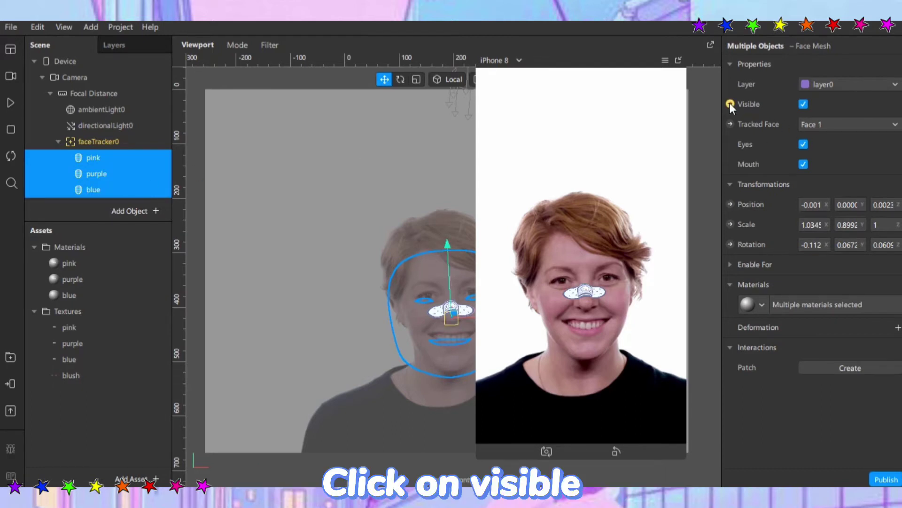
click(730, 103)
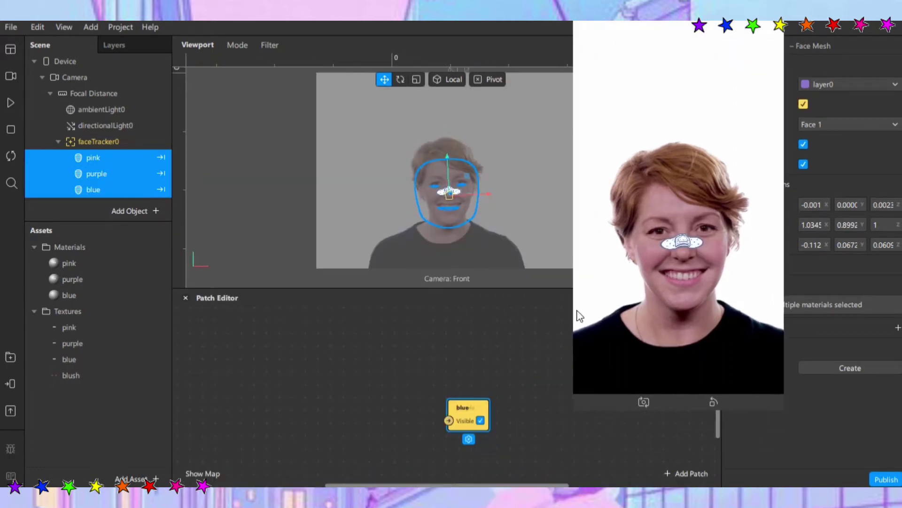
Step: Shrink the iPhone 8 preview out of the way and stack the pink, purple and blue visibility patches in a column
drag(573, 328, 644, 113)
drag(722, 66, 634, 71)
drag(475, 409, 566, 397)
drag(472, 411, 570, 344)
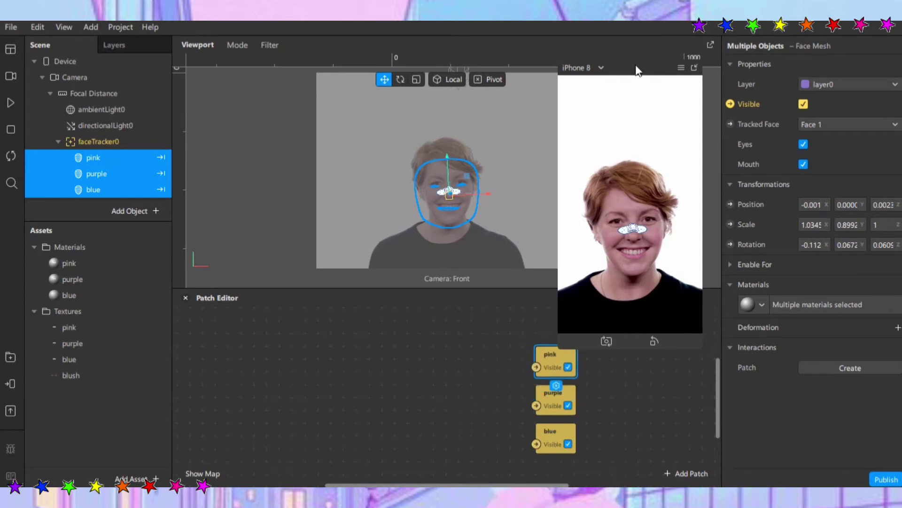
drag(636, 69, 641, 46)
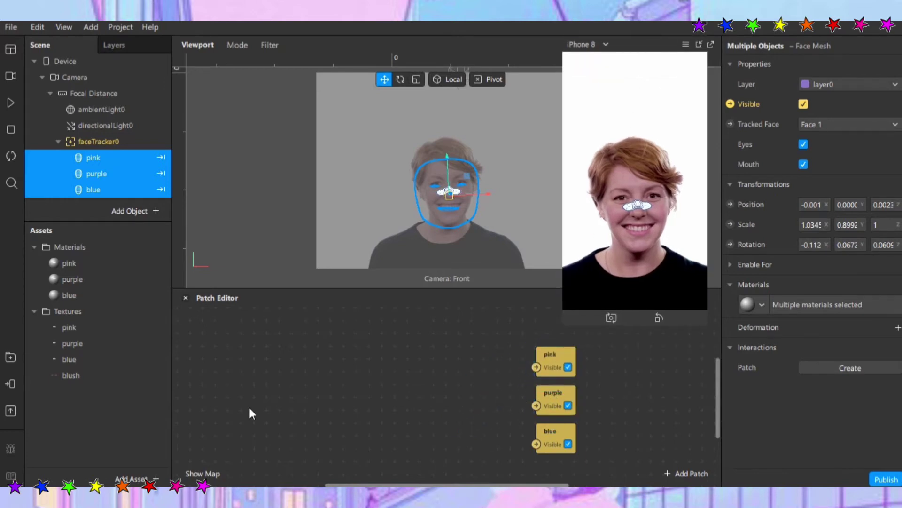
Step: Add a Screen Tap patch to the empty area of the patch graph, well before the visibility patches
right_click(264, 386)
text(screen tap)
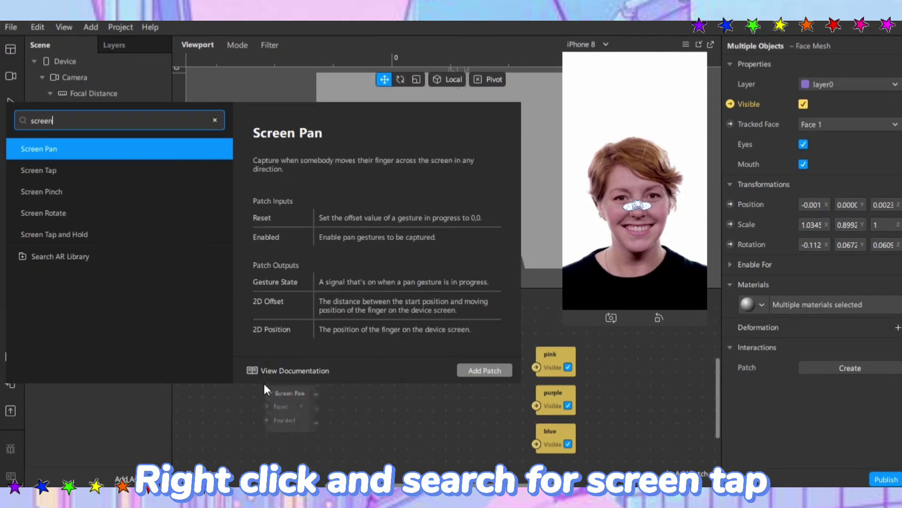
key(Return)
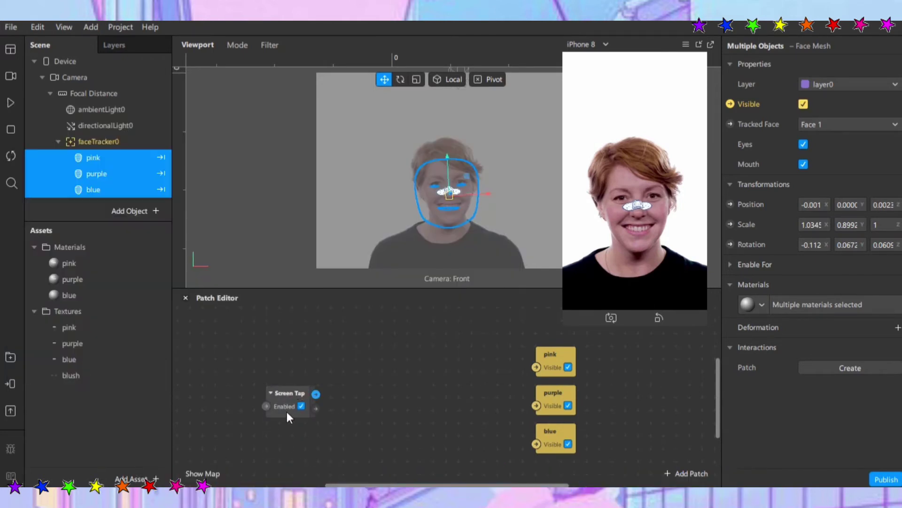
Step: Add a Counter patch and link the Screen Tap's Gesture State output to its Increase input, lining up both patches
right_click(347, 389)
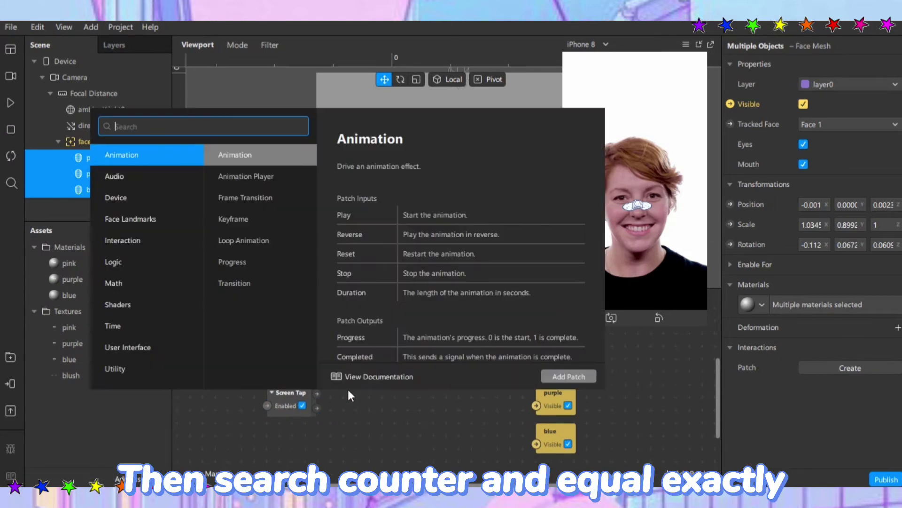
text(counter)
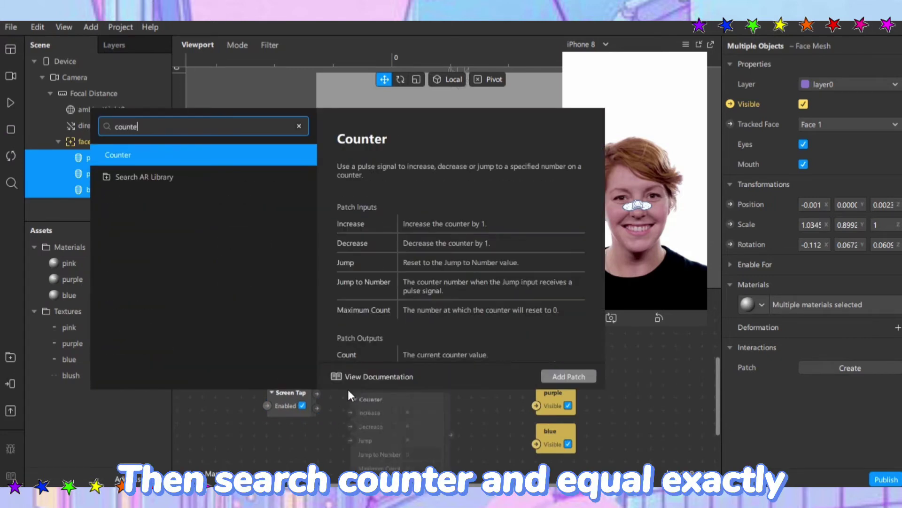
key(Return)
drag(383, 433, 371, 382)
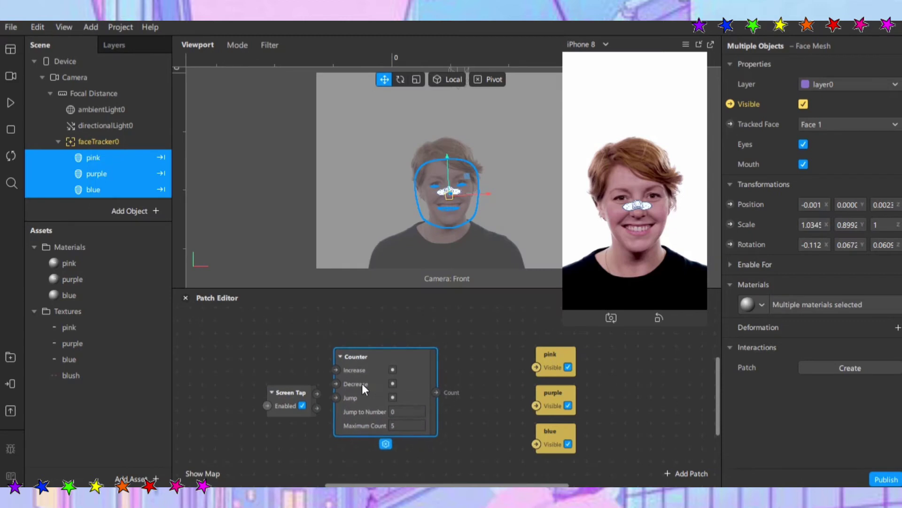
drag(318, 394, 330, 367)
drag(280, 399, 229, 386)
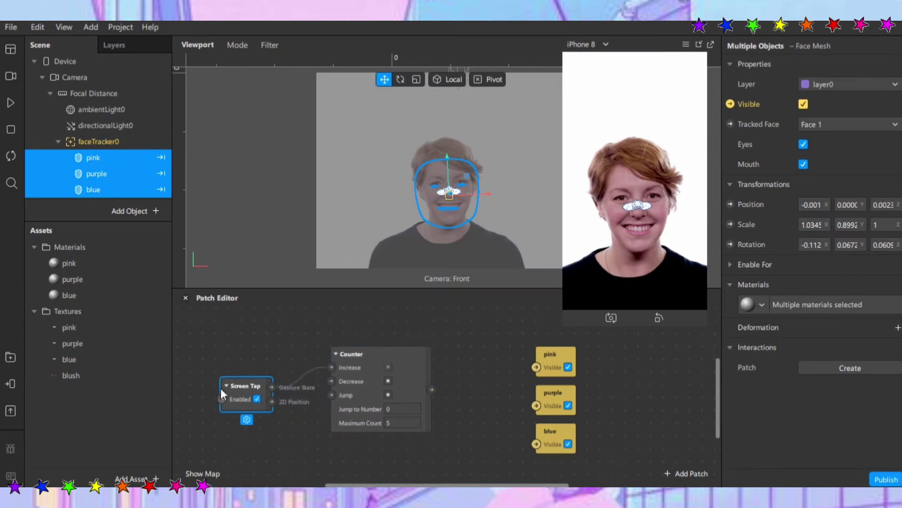
drag(378, 383, 334, 383)
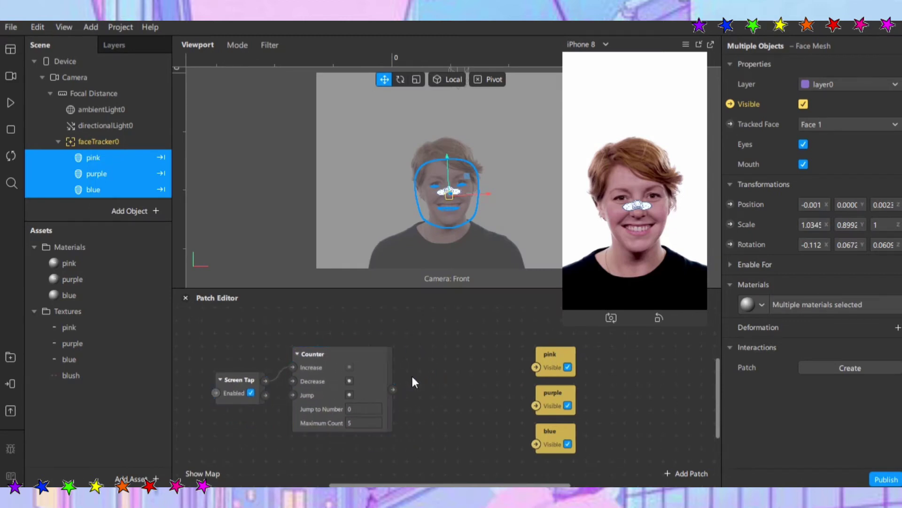
Step: Add an Equals Exactly patch and place it between the Counter and the pink visibility patch
right_click(412, 378)
text(equal)
key(Down)
key(Down)
key(Return)
drag(447, 398, 451, 354)
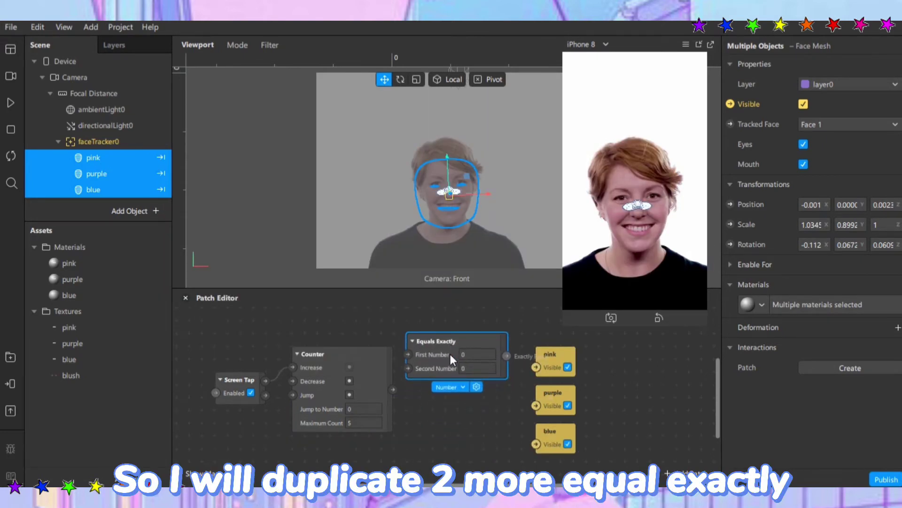
Step: Duplicate the Equals Exactly patch twice and stack the copies beneath the original
key(ctrl+d)
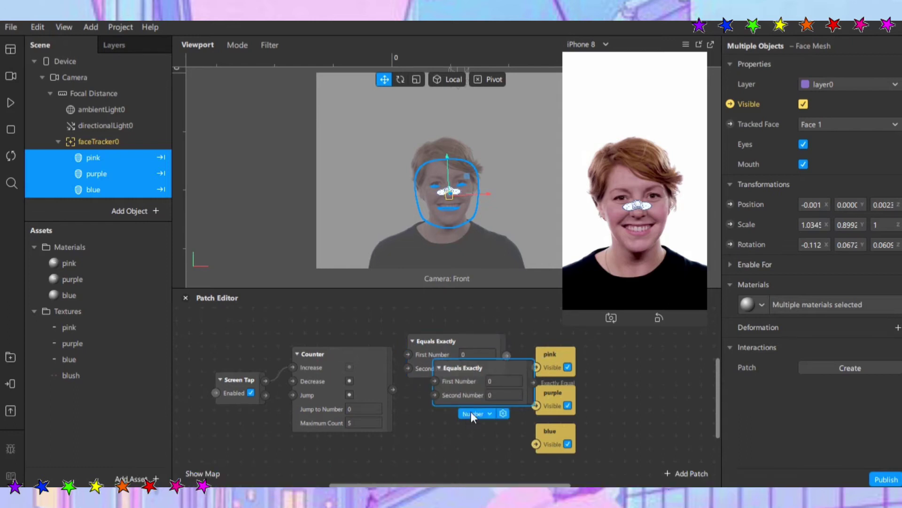
key(ctrl+d)
drag(483, 411, 440, 461)
drag(472, 379, 449, 399)
scroll(463, 443, down, 1)
drag(462, 443, 441, 450)
Step: Link the Counter's output to all three Equals Exactly First Number inputs, and their outputs to pink, purple and blue Visible in that order
drag(393, 376, 404, 342)
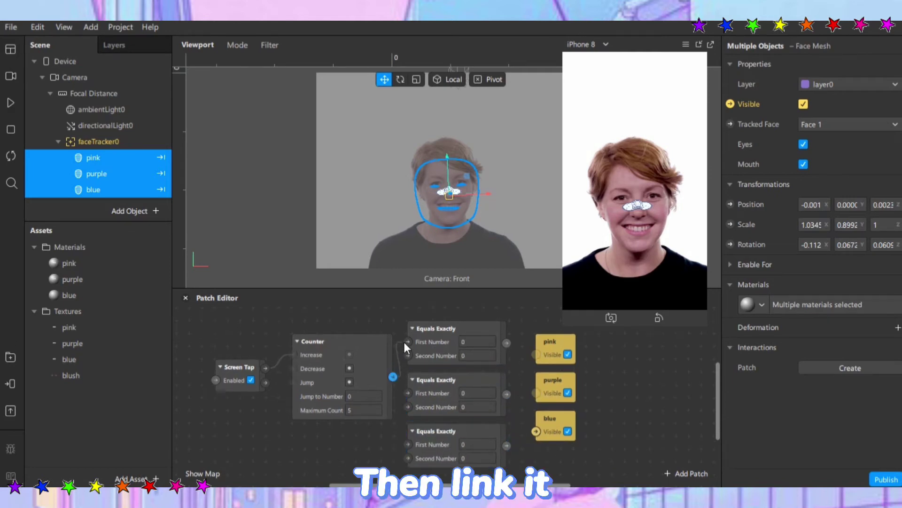
mouse_move(393, 376)
mouse_down()
mouse_move(407, 393)
mouse_move(407, 444)
mouse_up()
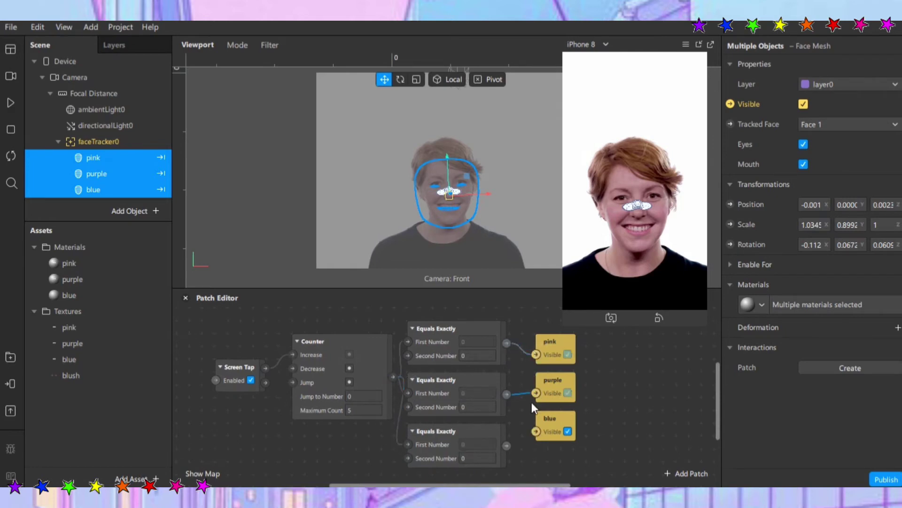
drag(534, 432, 533, 435)
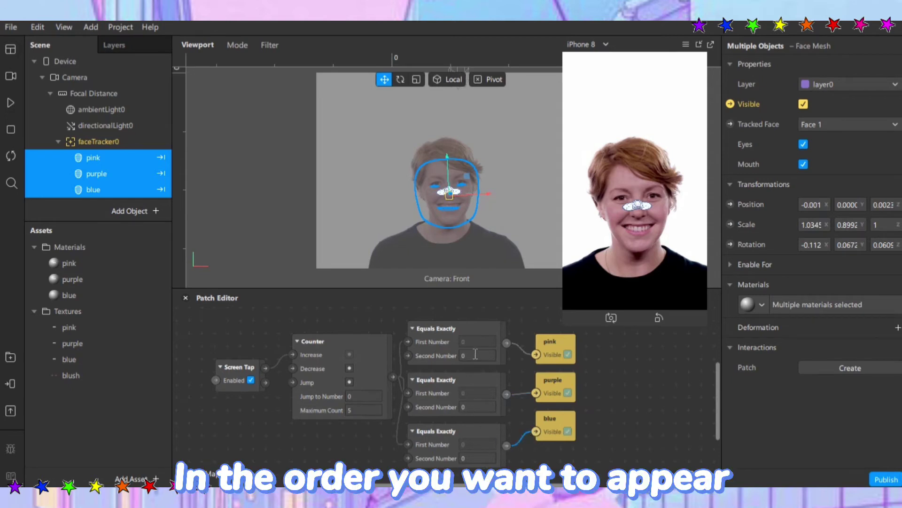
Step: Set Second Number to 1 for purple's comparison and 2 for blue's, and the Counter's Maximum Count to 3
click(478, 406)
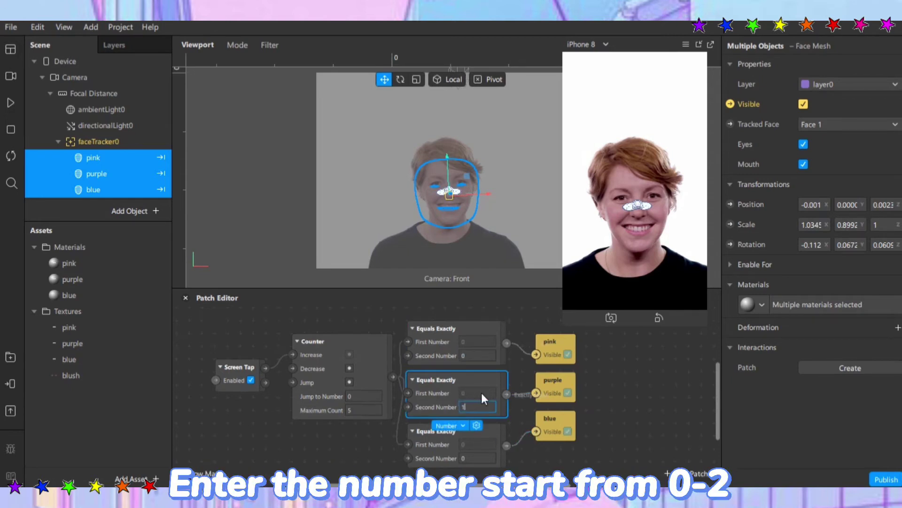
click(475, 446)
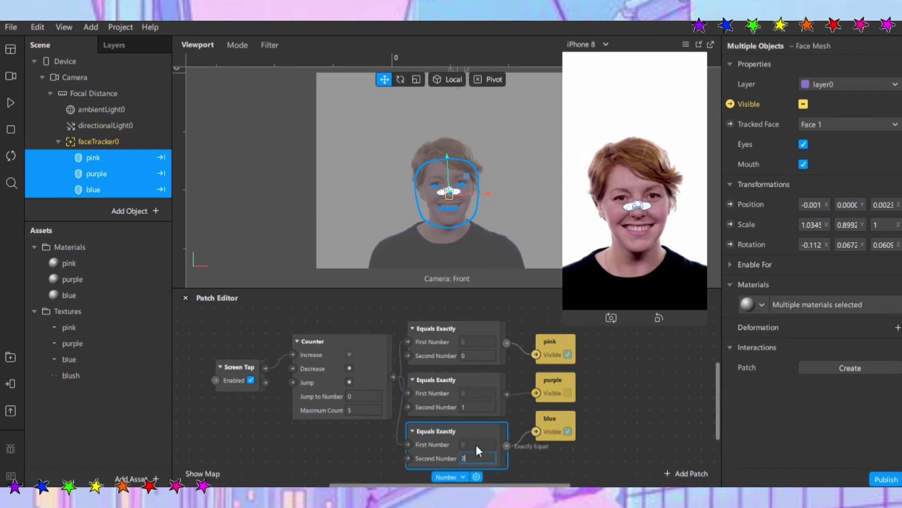
click(367, 369)
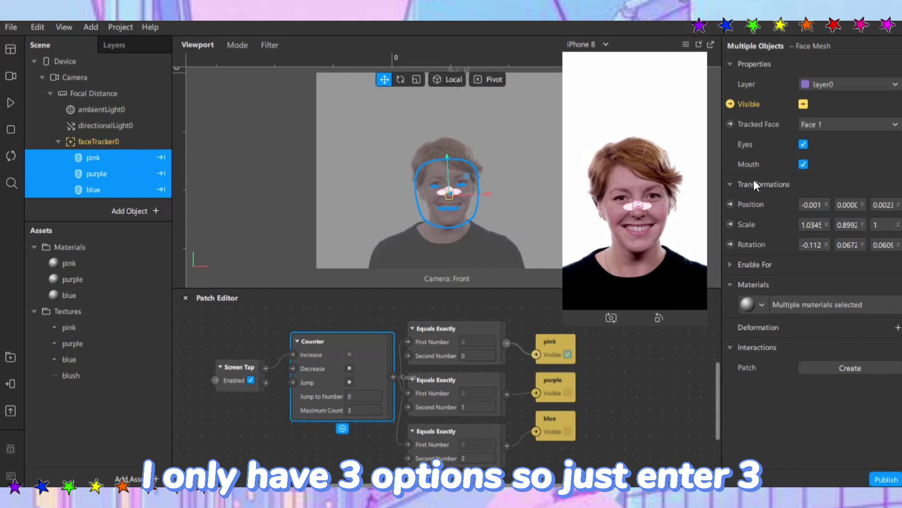
Step: Switch the preview to simulated touch, then enlarge it and tap on it to test cycling through the bandages
click(685, 45)
click(650, 70)
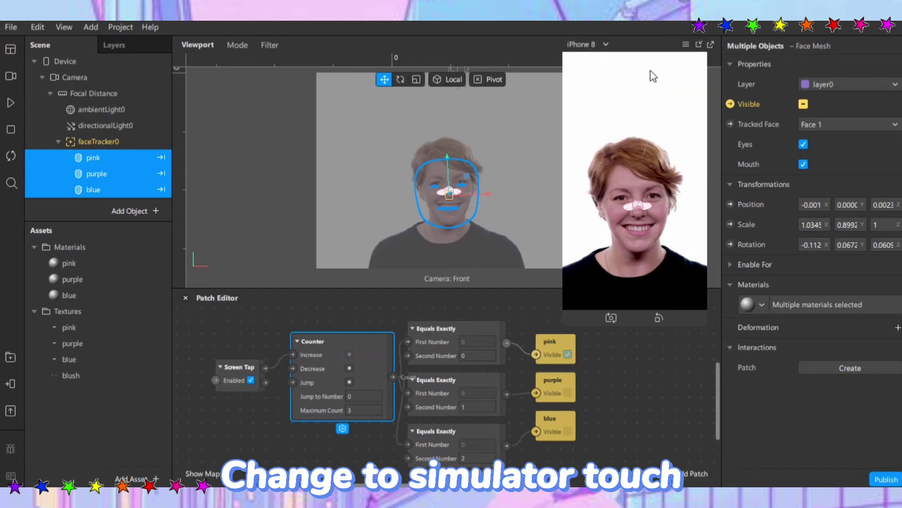
drag(563, 126, 511, 148)
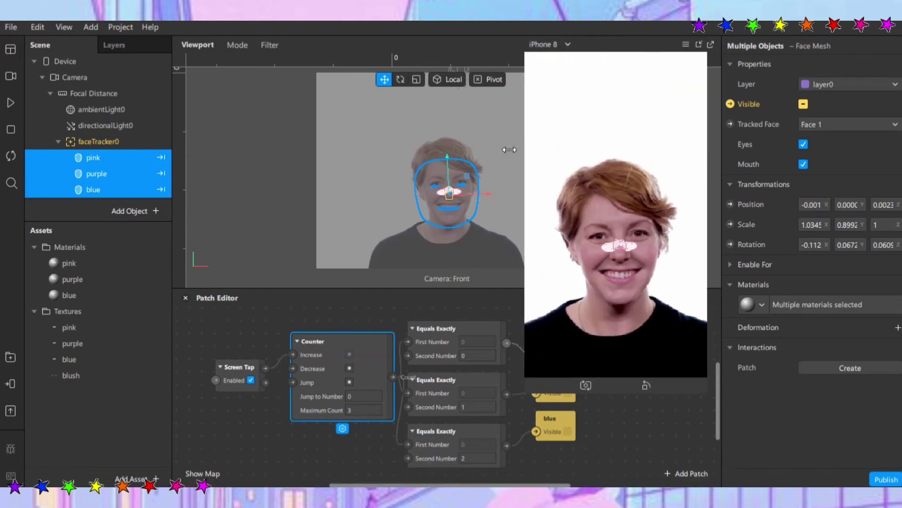
drag(598, 67, 686, 59)
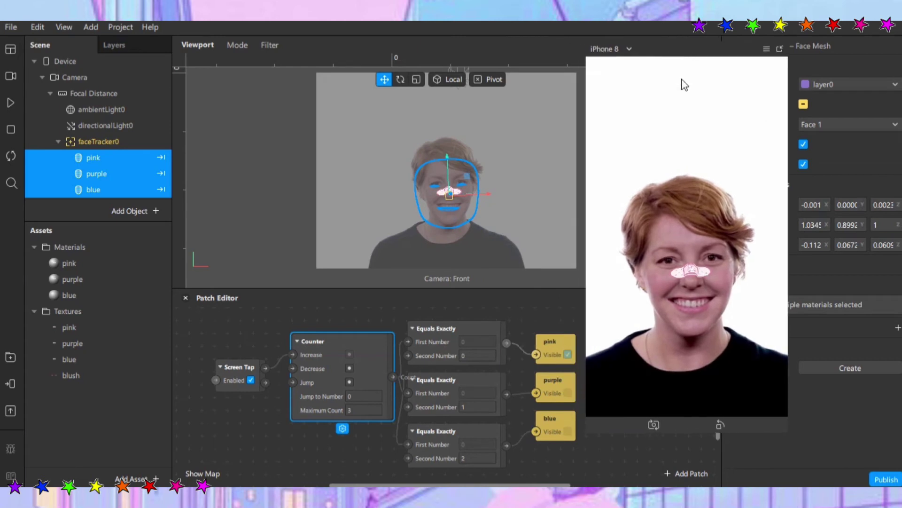
click(715, 346)
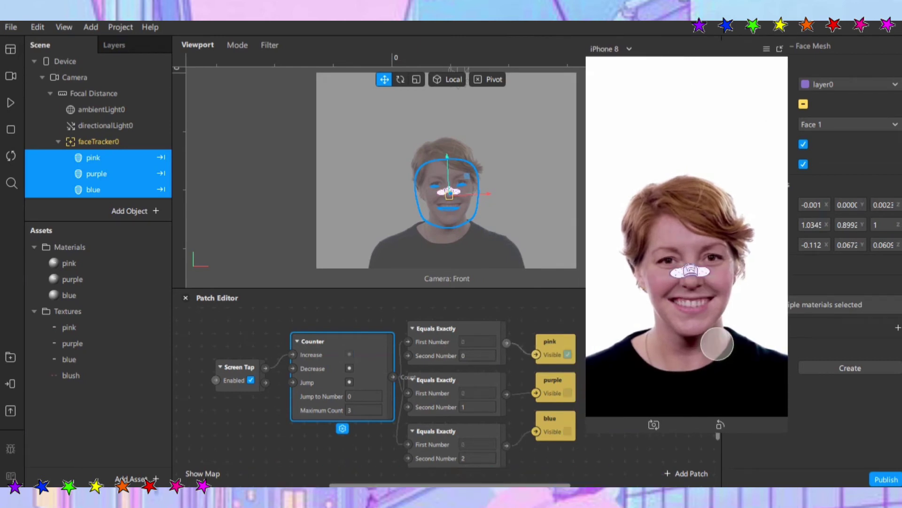
click(718, 343)
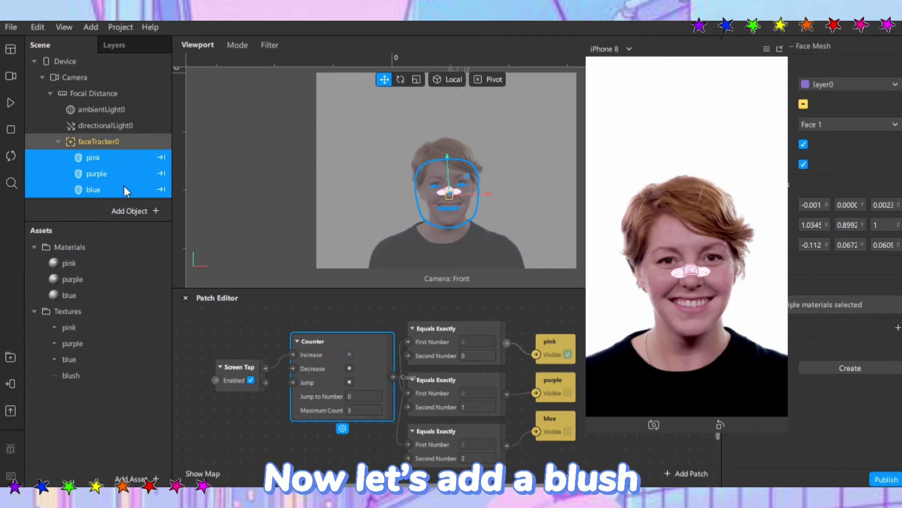
Step: Add another face mesh under faceTracker0 and rename it blush
click(124, 143)
right_click(125, 143)
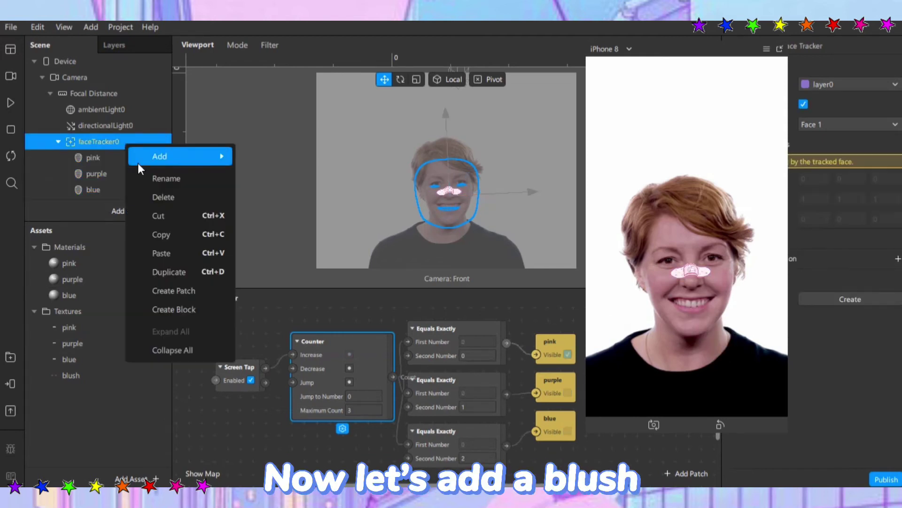
mouse_move(141, 160)
click(301, 224)
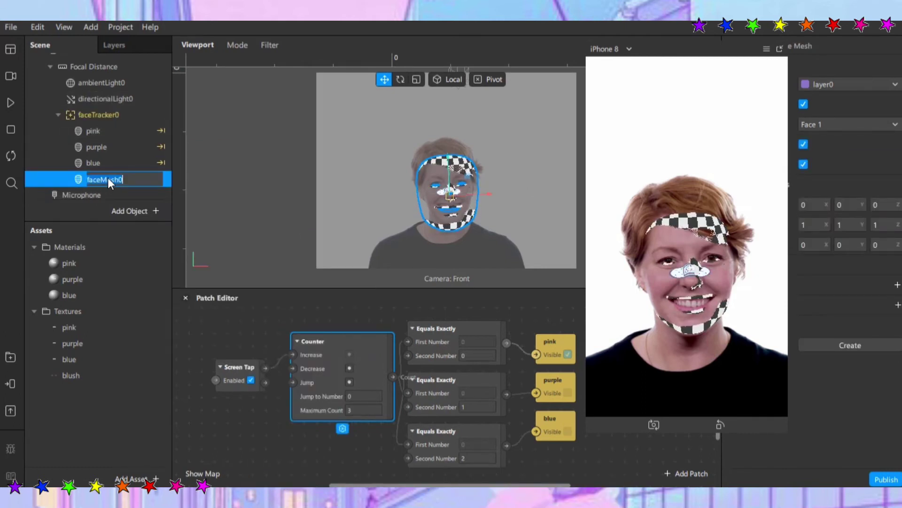
text(lush)
key(Return)
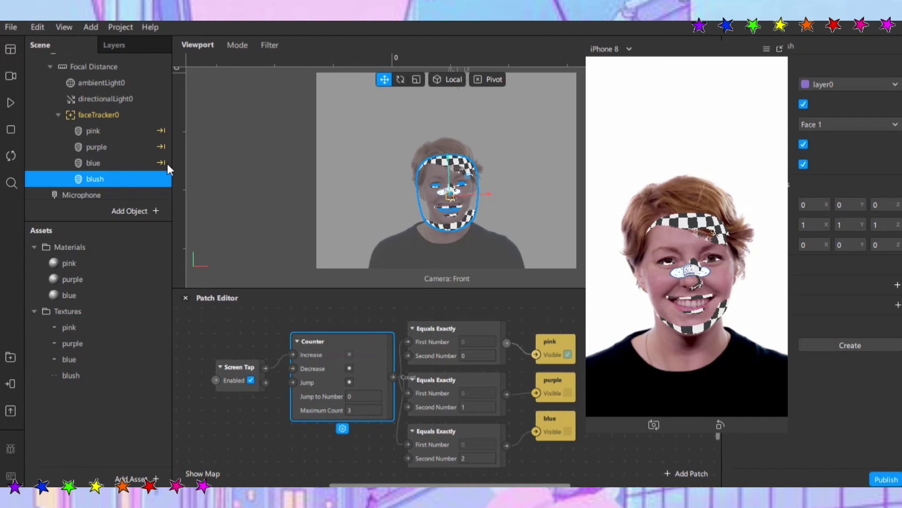
Step: Assign a new material to the blush face mesh and rename that material blush
drag(687, 56, 603, 29)
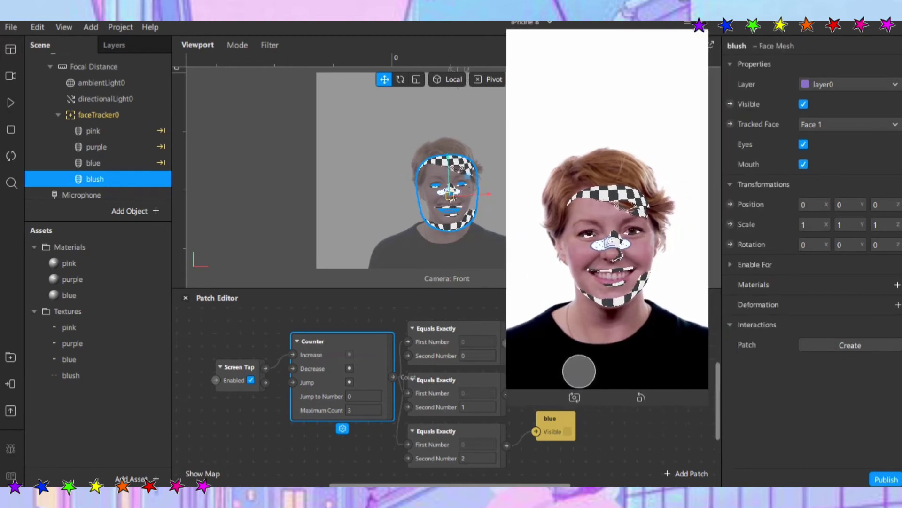
click(897, 285)
click(861, 362)
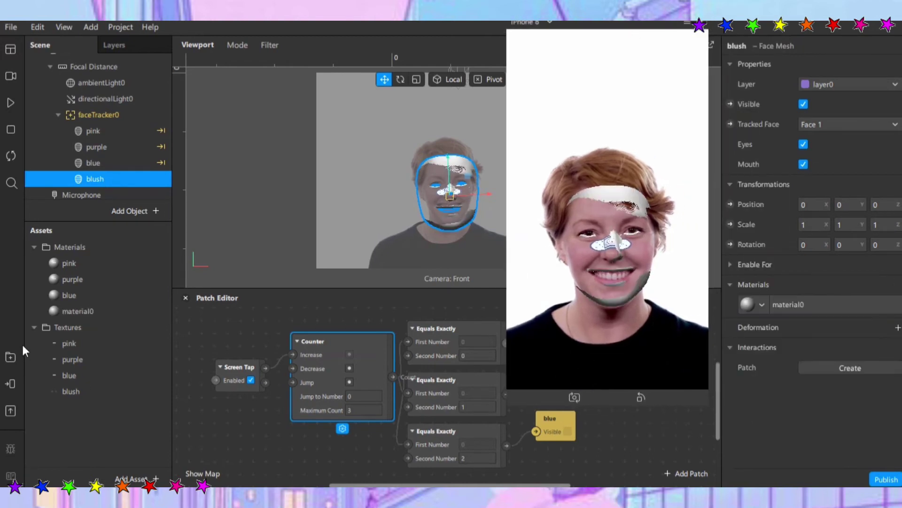
double_click(70, 311)
text(blush)
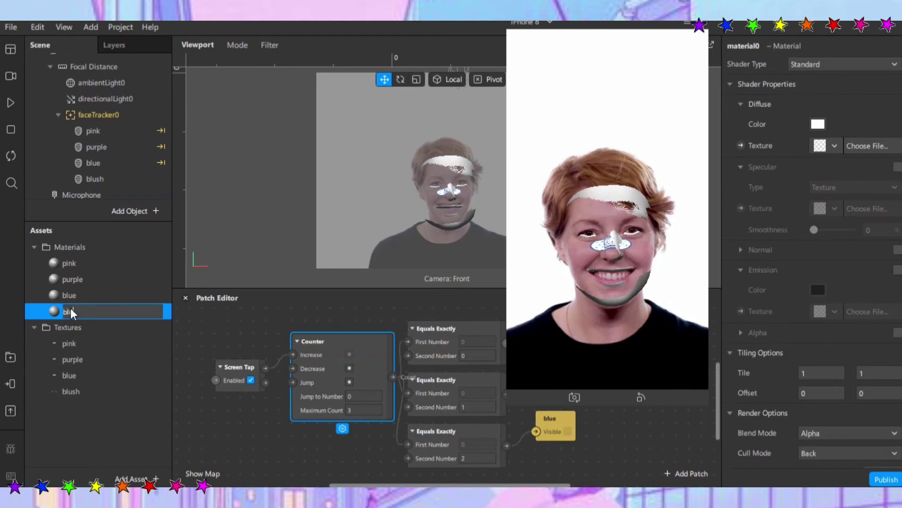
key(Return)
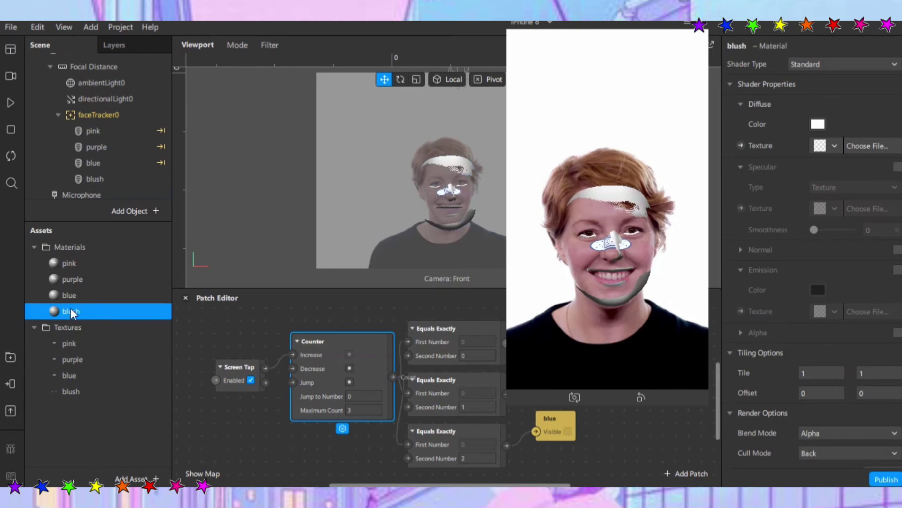
Step: Set the blush material's shader type to Flat and its diffuse texture to blush
click(850, 66)
click(850, 68)
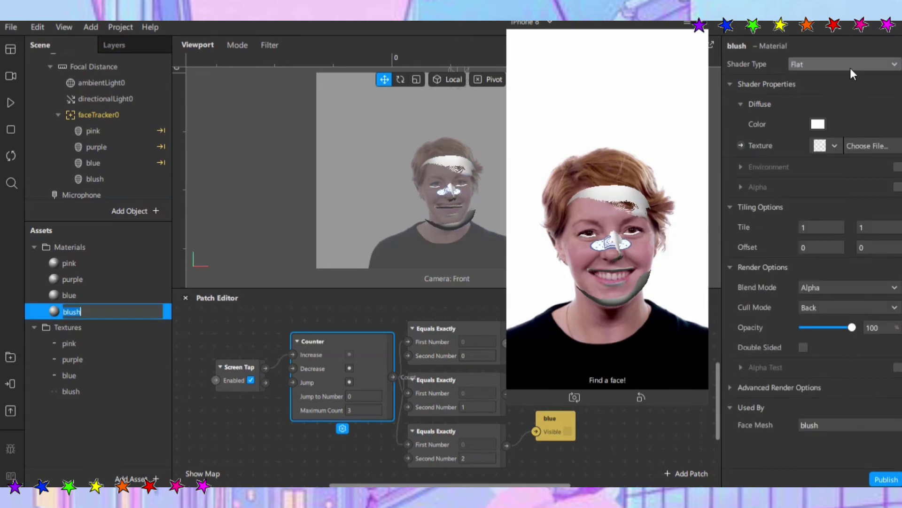
click(835, 147)
click(823, 222)
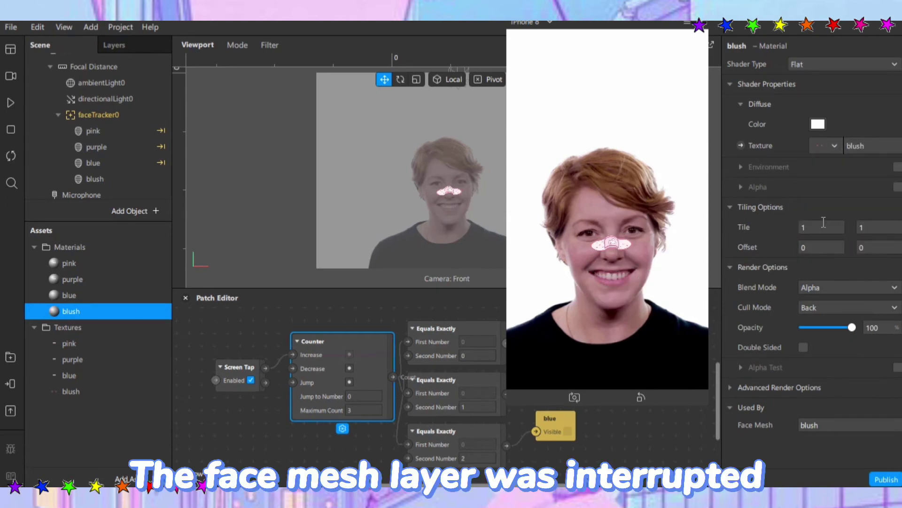
Step: Disable the depth options, including Use Depth Test, in the blush material's advanced render options
click(729, 393)
scroll(780, 386, down, 2)
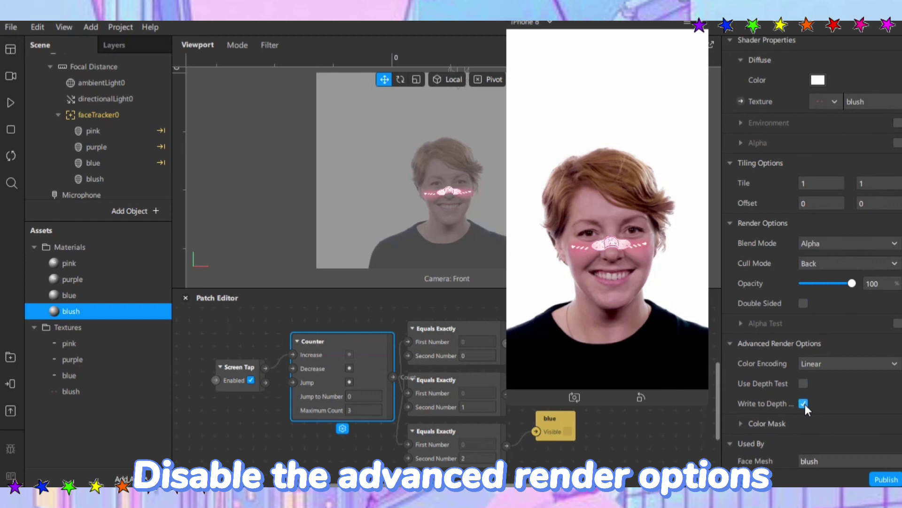
click(730, 344)
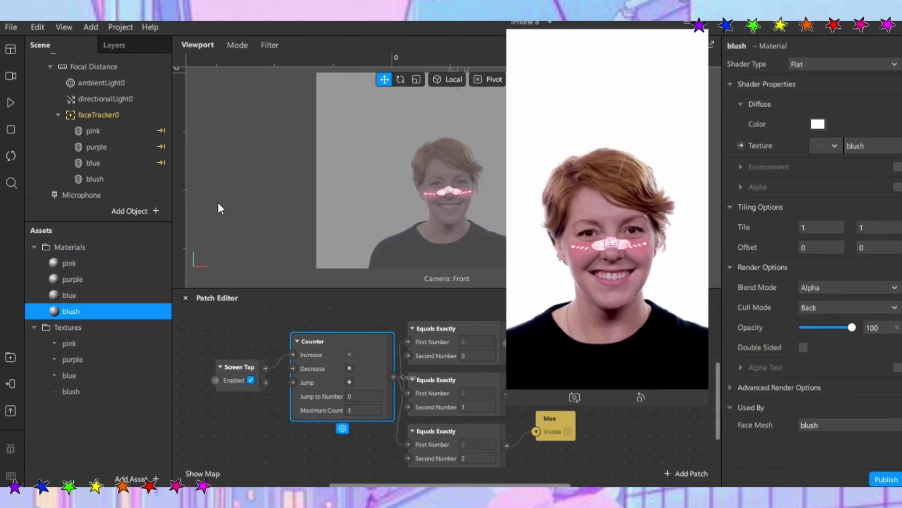
Step: Create a Visible patch for the blush face mesh and place it below the blue bandage's patch
click(147, 179)
scroll(426, 252, down, 1)
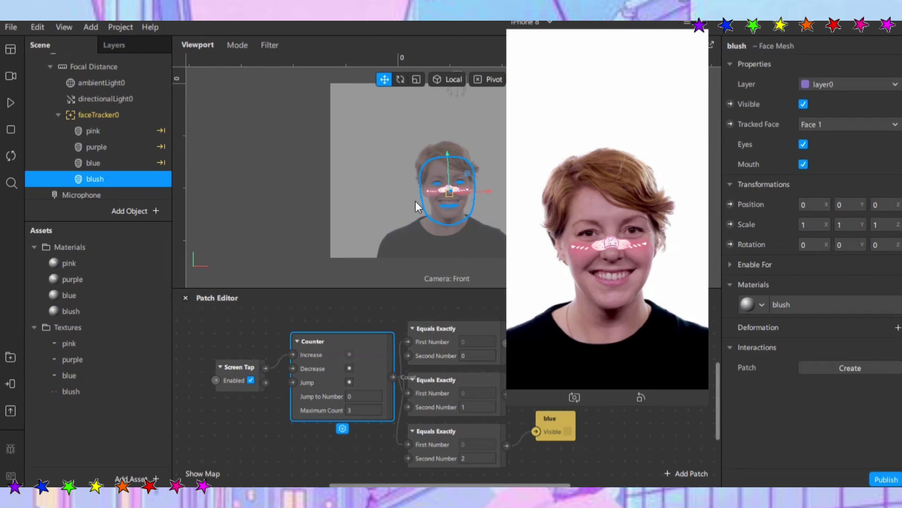
scroll(413, 210, up, 2)
scroll(379, 385, down, 4)
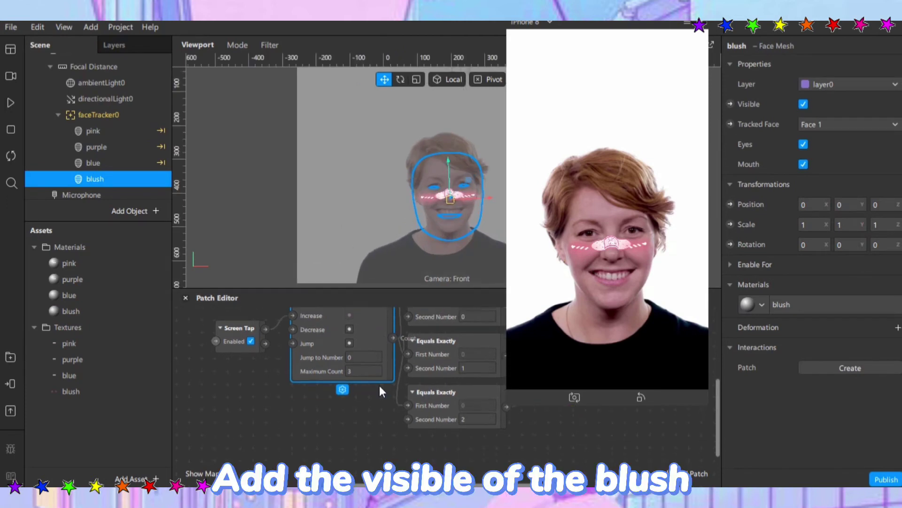
click(730, 104)
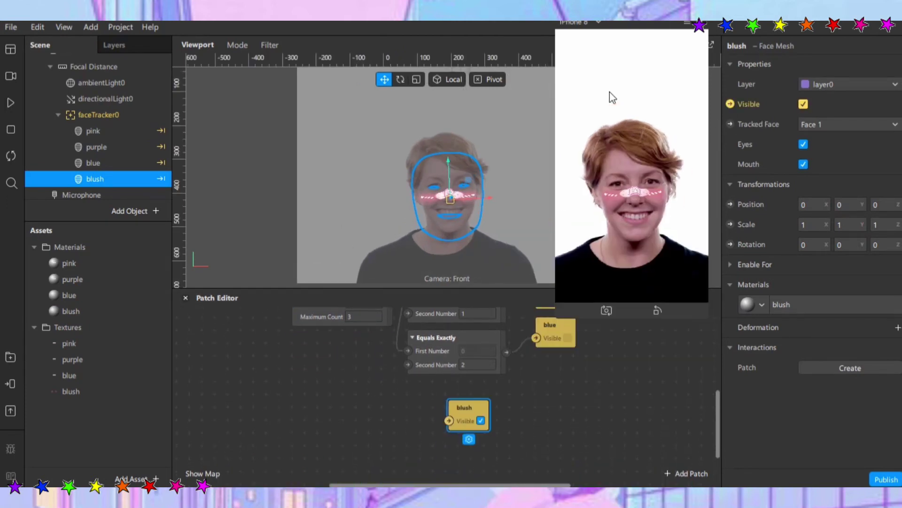
scroll(621, 386, up, 2)
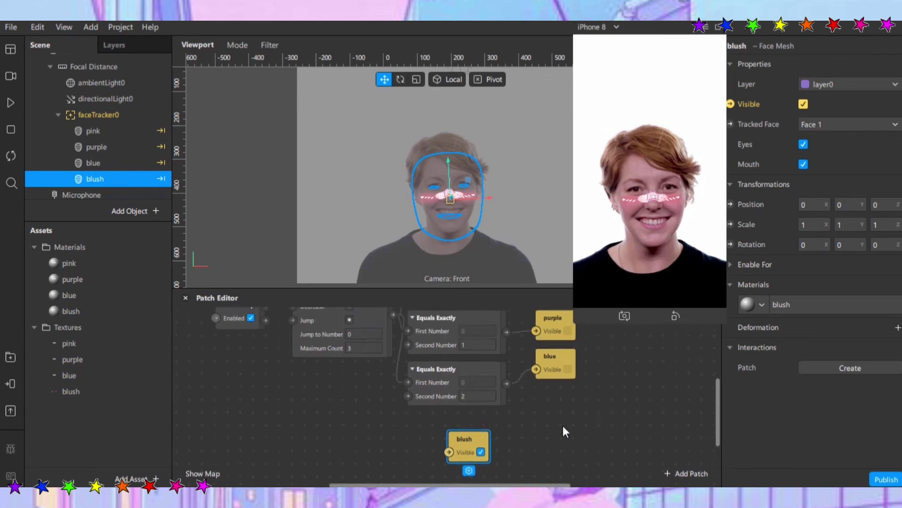
drag(508, 433, 567, 430)
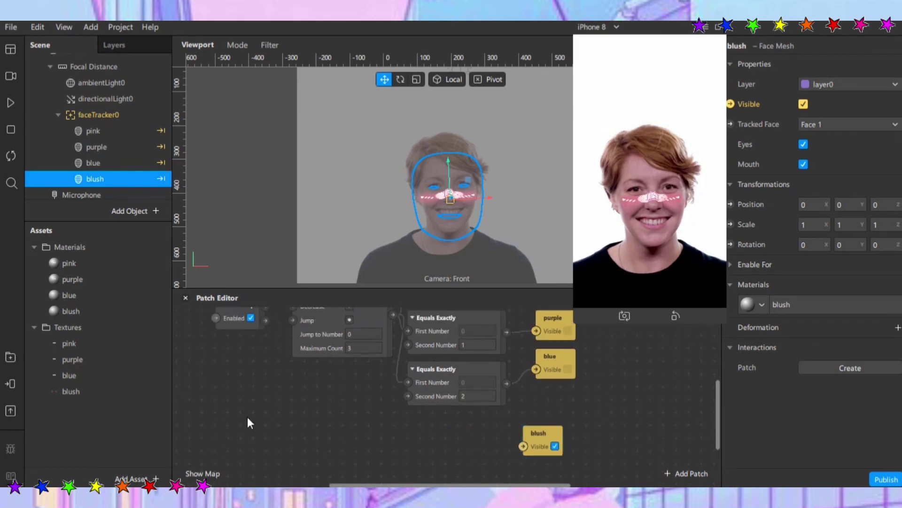
Step: Add a Screen Tap and Hold patch in the empty area below the Counter patch
right_click(257, 437)
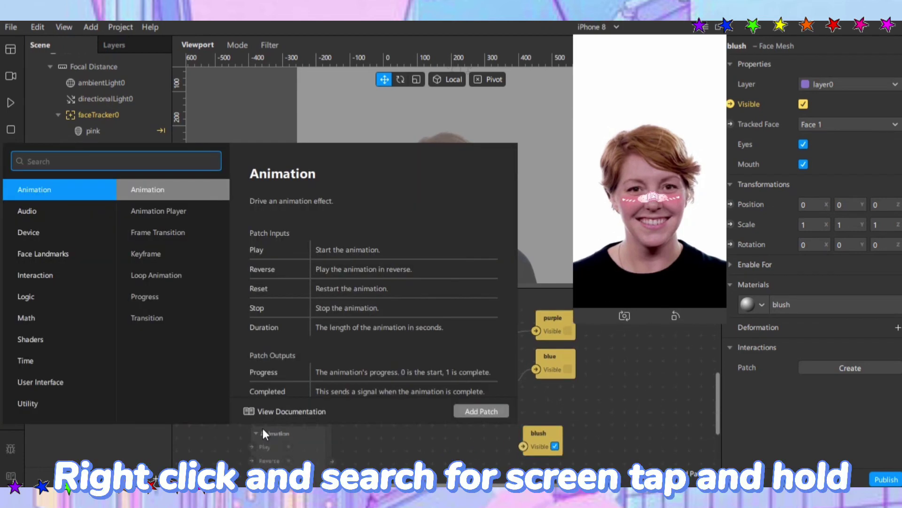
text(screen)
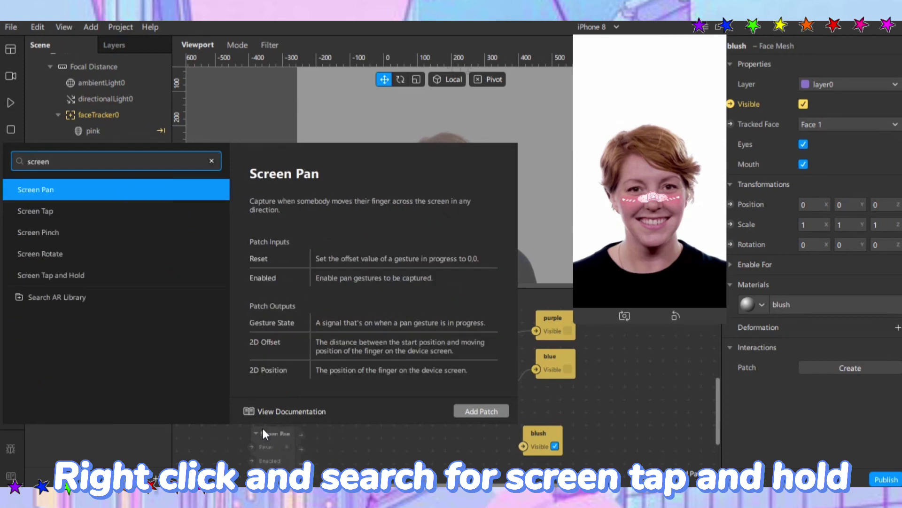
key(Down)
key(Down)
key(Down)
key(Down)
key(Return)
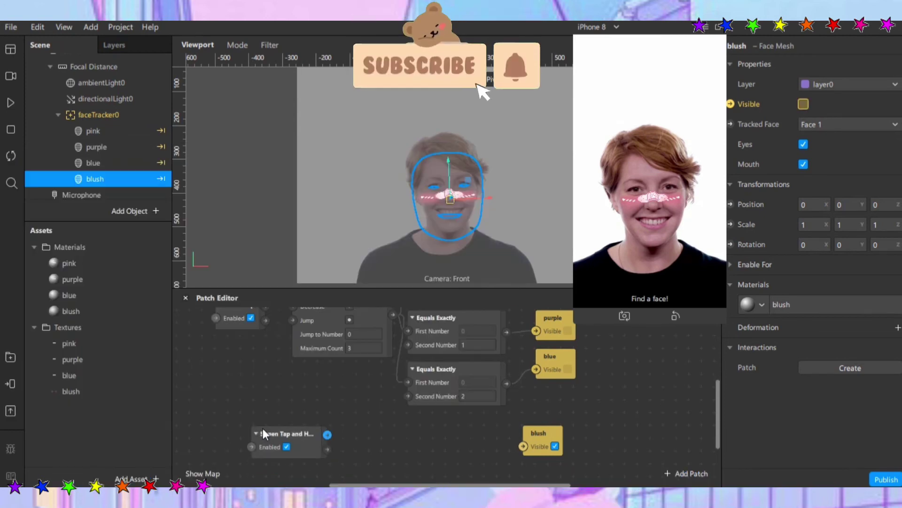
double_click(281, 432)
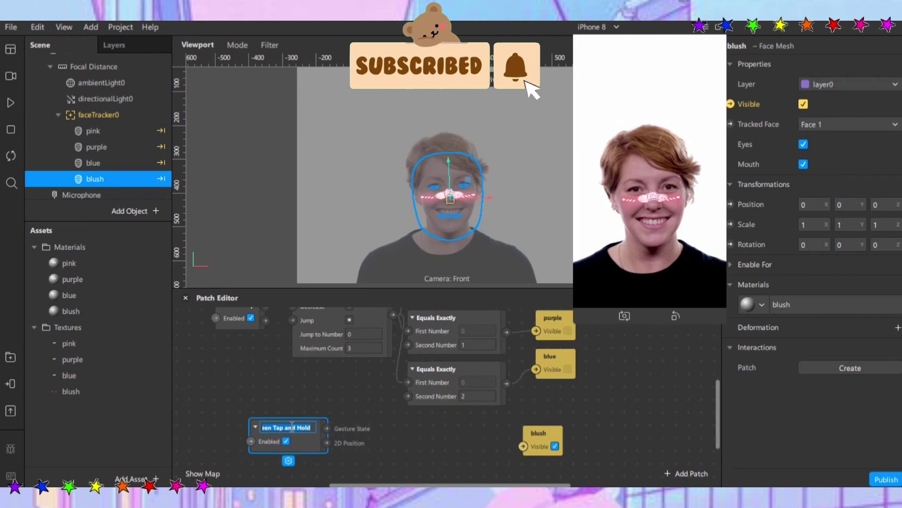
Step: Add a Switch patch between the Screen Tap and Hold patch and the blush Visible patch
double_click(418, 437)
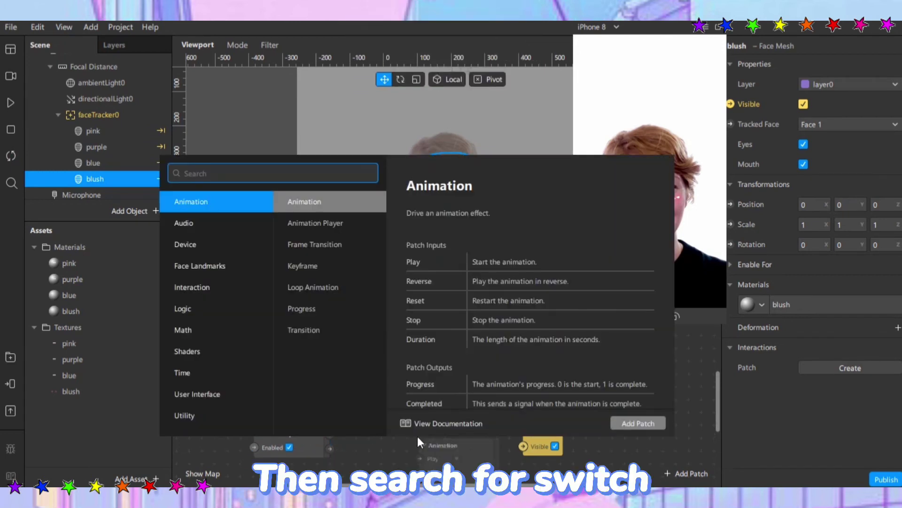
text(switch)
key(Return)
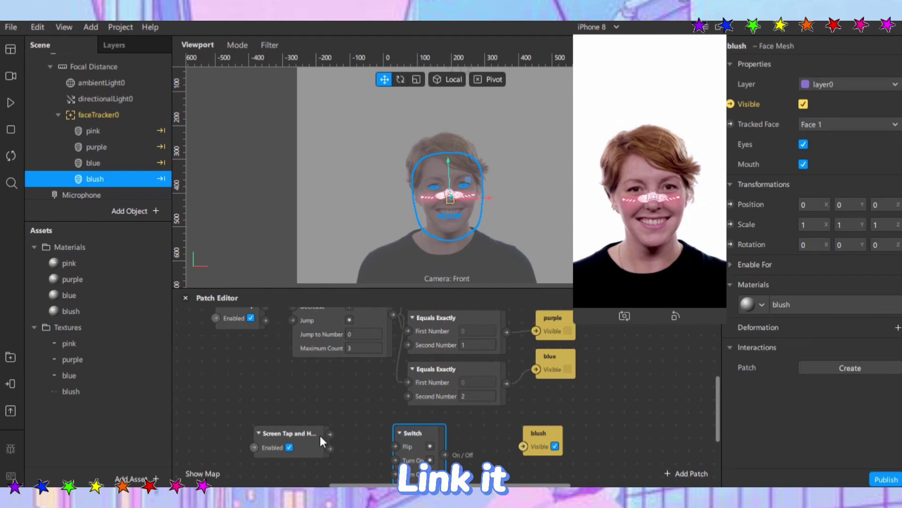
Step: Link Screen Tap and Hold's Gesture State to the Switch's Flip through a Pulse, and space these patches out
drag(385, 446, 394, 446)
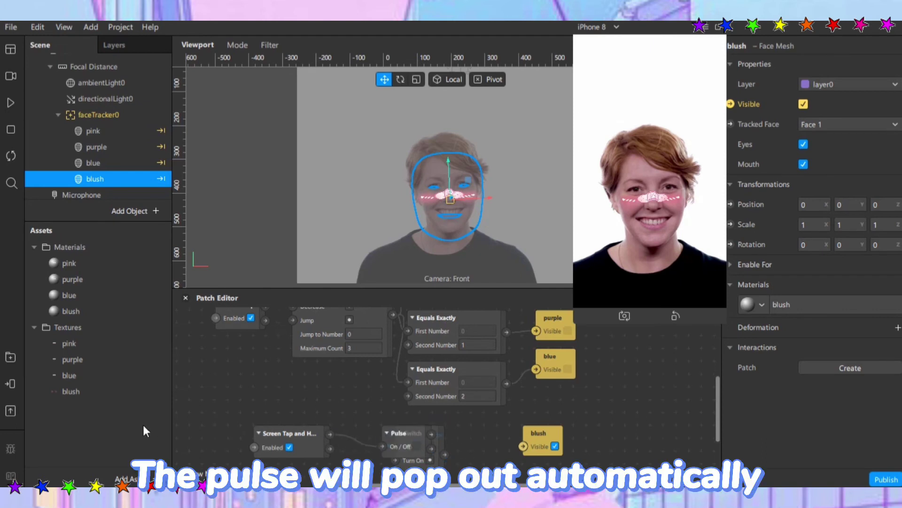
drag(312, 445, 238, 437)
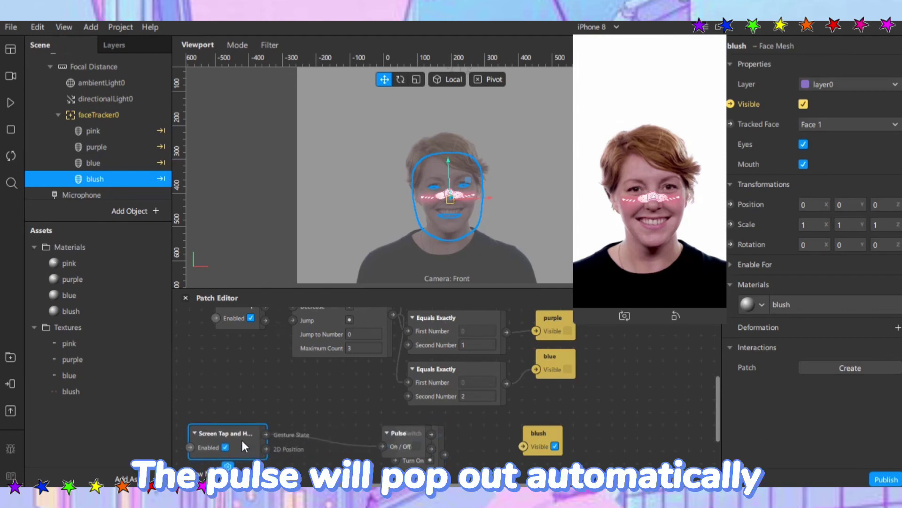
drag(397, 442, 318, 438)
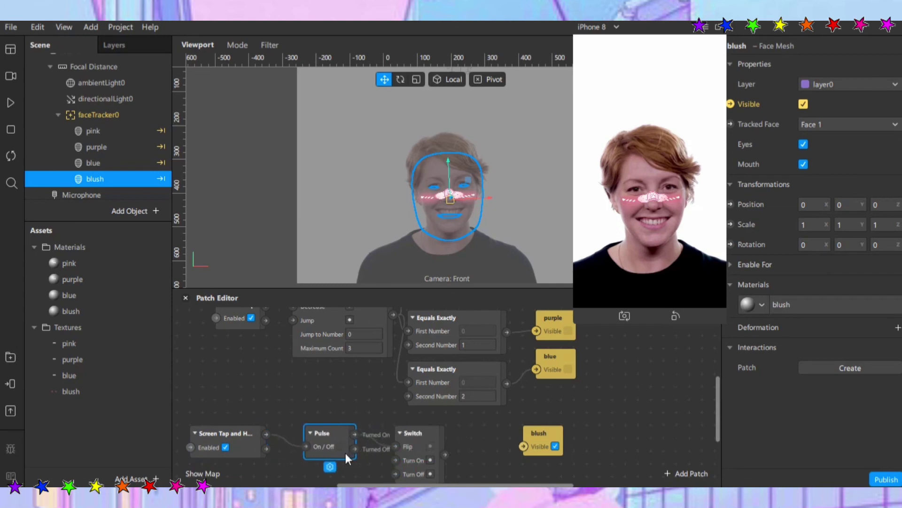
Step: Connect the Switch's On/Off output to the blush Visible input and move the blush patch closer to the Switch
scroll(467, 437, down, 1)
scroll(467, 438, down, 1)
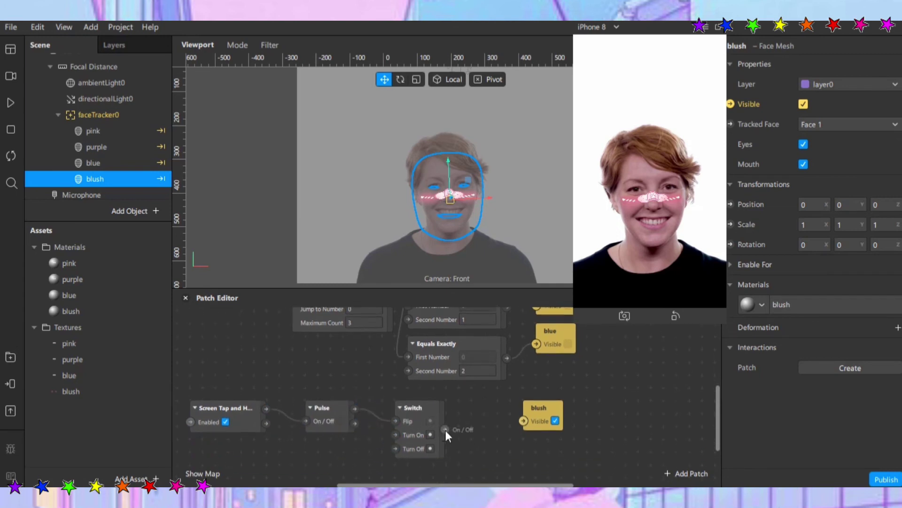
drag(523, 422, 497, 423)
Step: Enlarge the preview with Simulate Touch active, and tap and hold on the face to test toggling the blush
drag(642, 31, 647, 99)
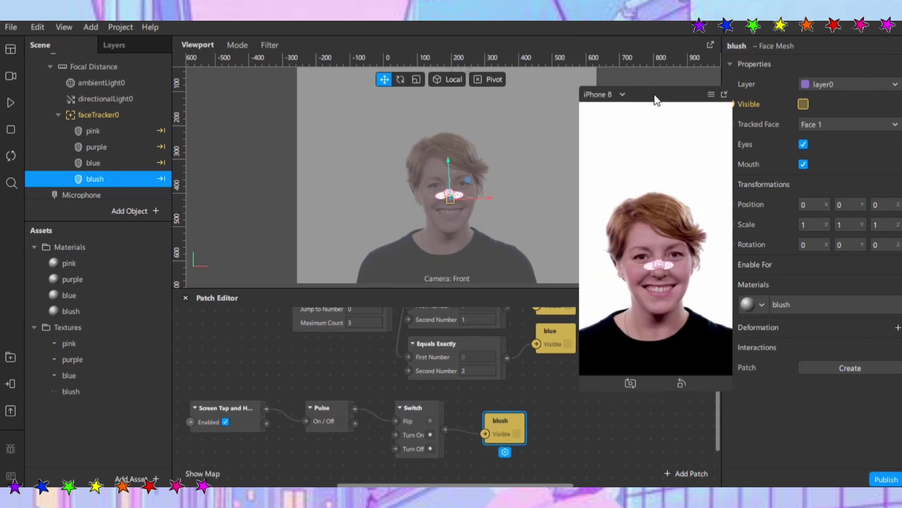
drag(581, 158, 528, 160)
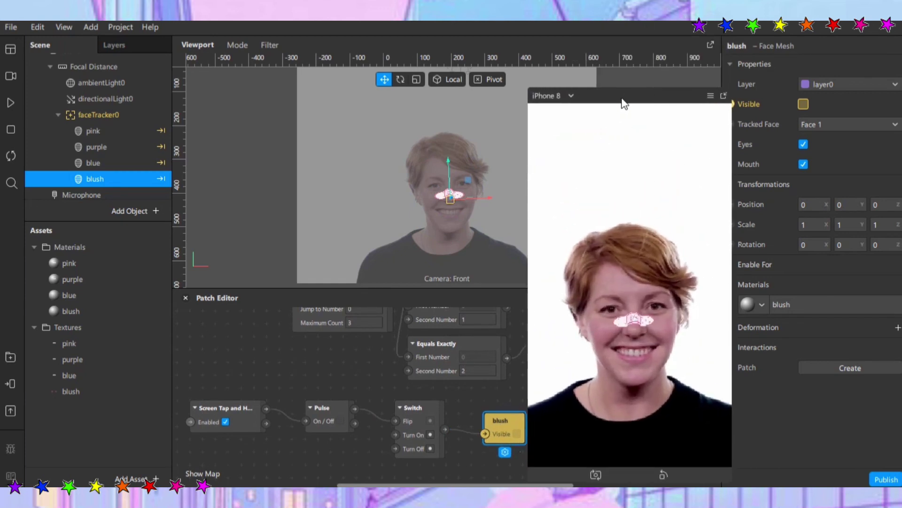
click(751, 65)
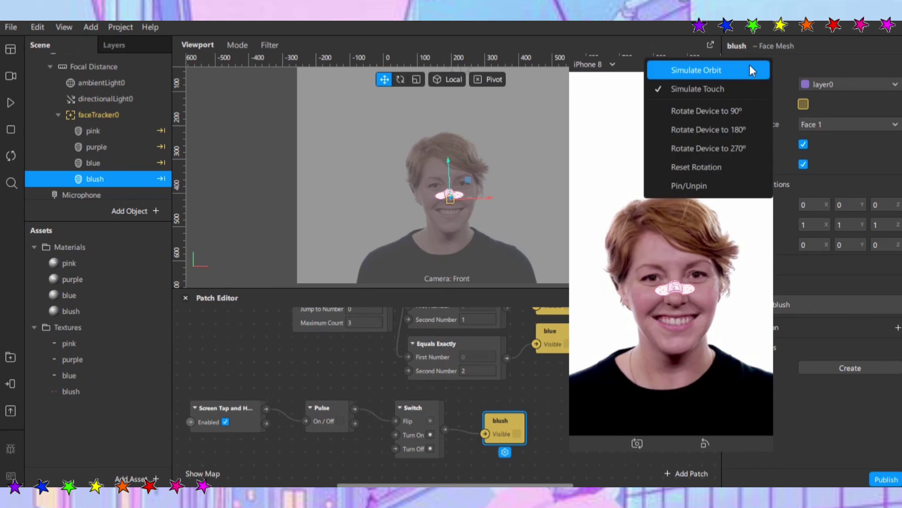
click(737, 89)
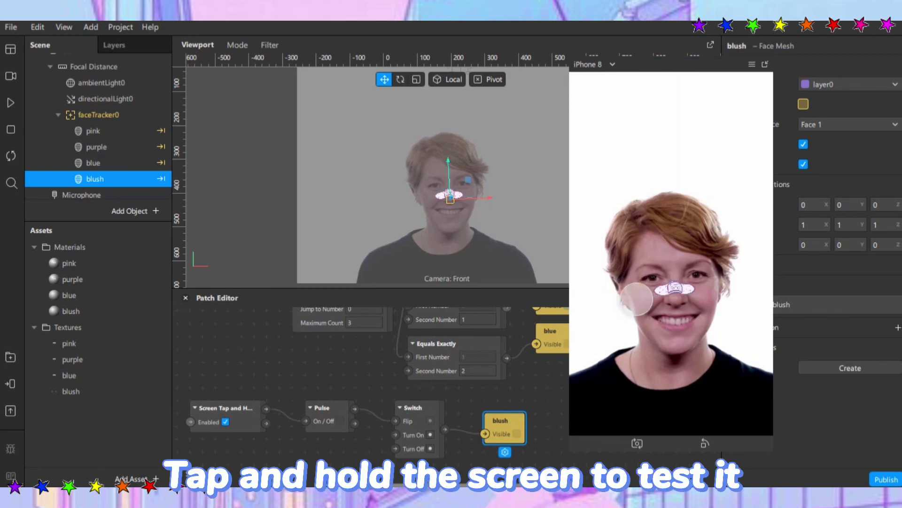
click(680, 338)
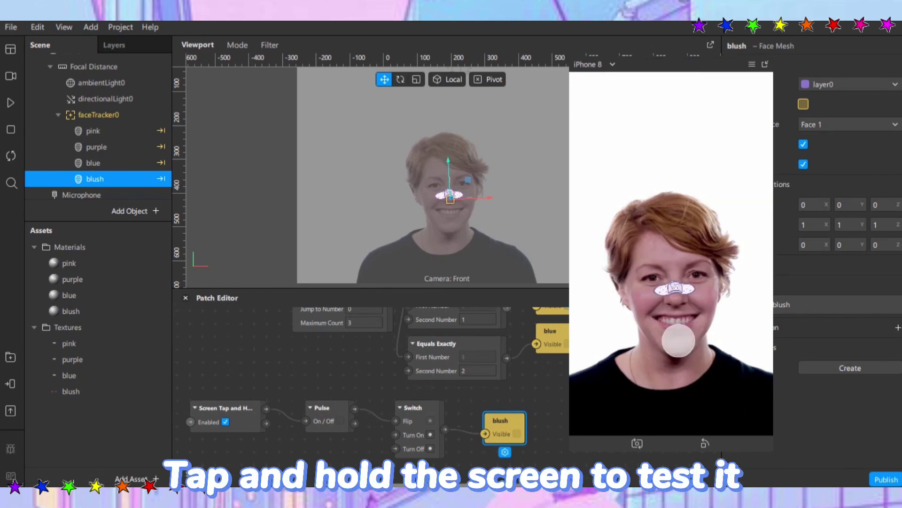
click(679, 339)
click(678, 339)
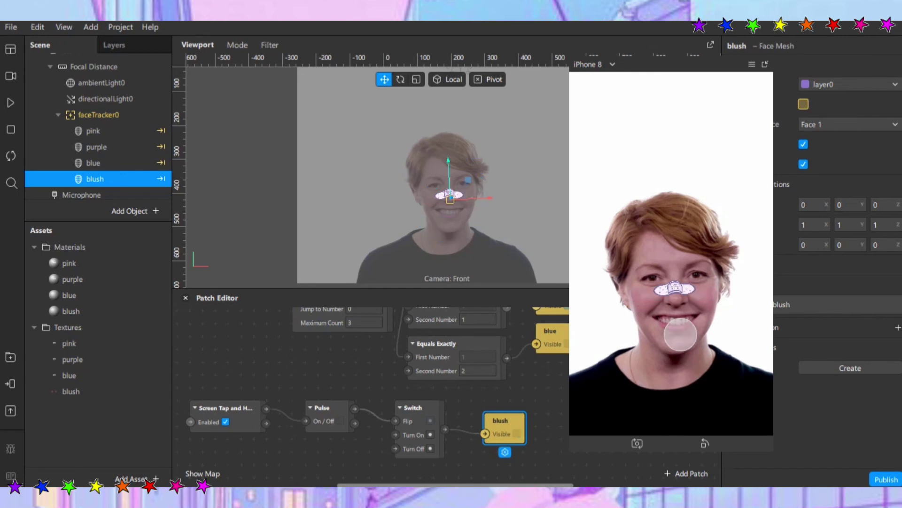
click(678, 337)
click(678, 337)
click(677, 337)
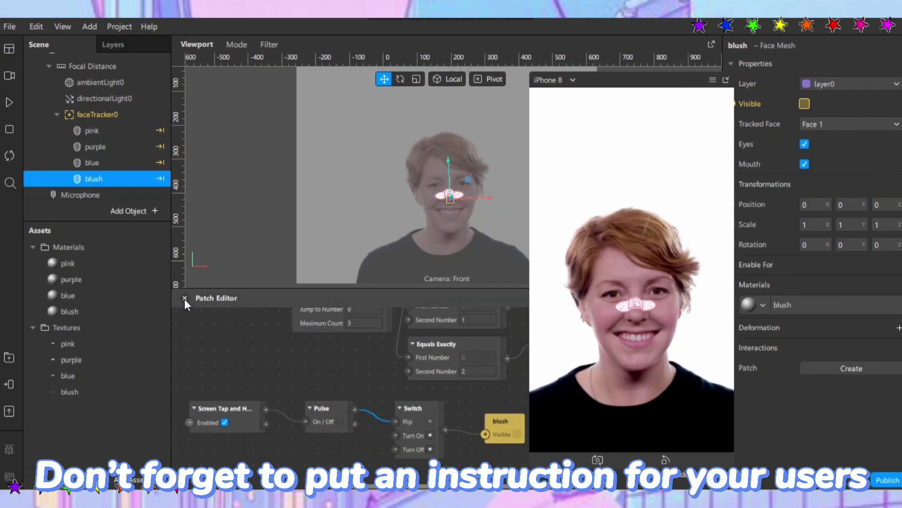
Step: Close the Patch Editor and play the sample video in a smaller preview
click(184, 298)
drag(644, 75, 611, 62)
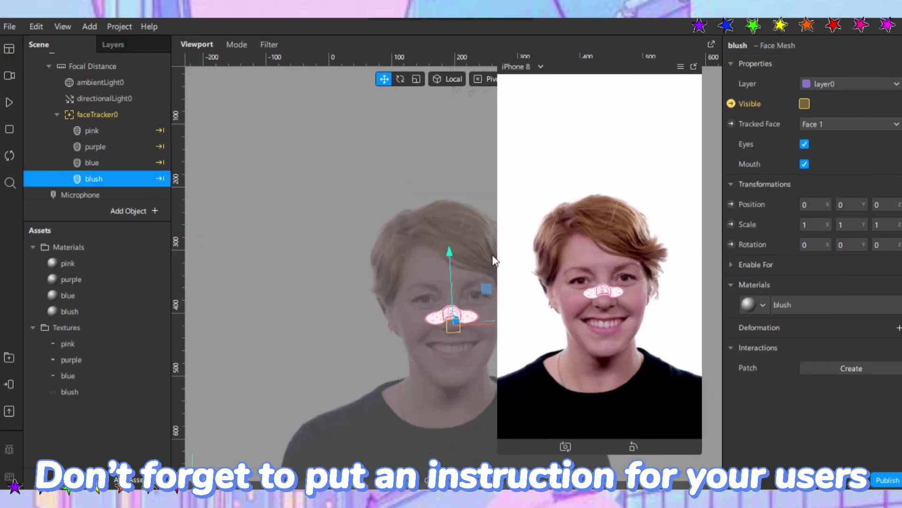
drag(499, 258, 536, 209)
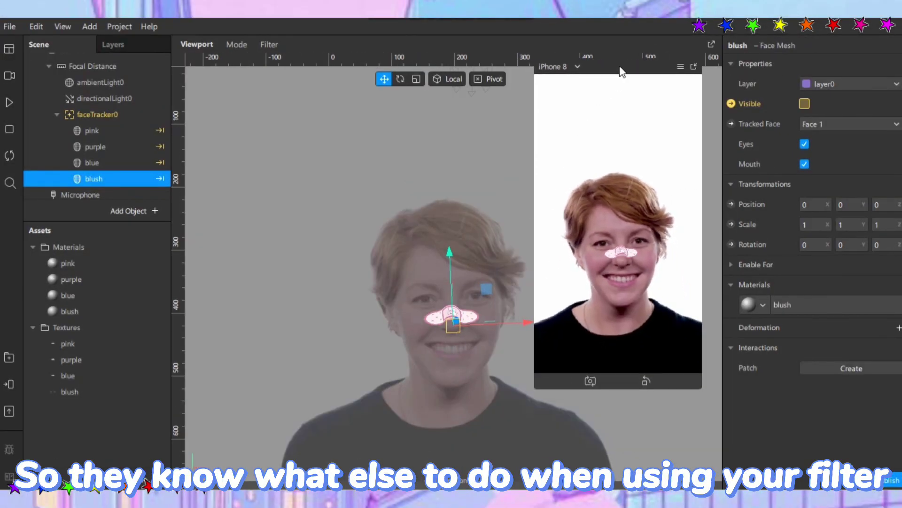
drag(620, 68, 624, 82)
click(9, 108)
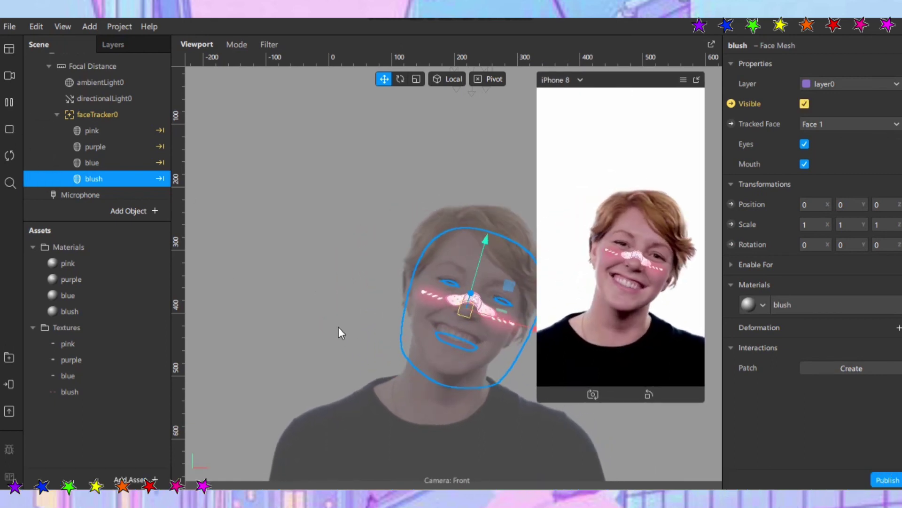
Step: Open the full list of On Opening instructions for the Device
click(212, 176)
scroll(98, 122, up, 2)
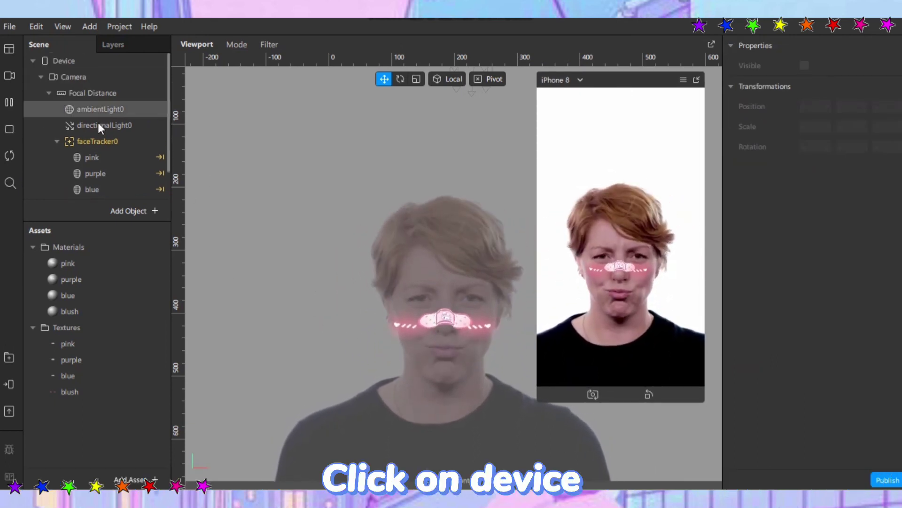
click(69, 62)
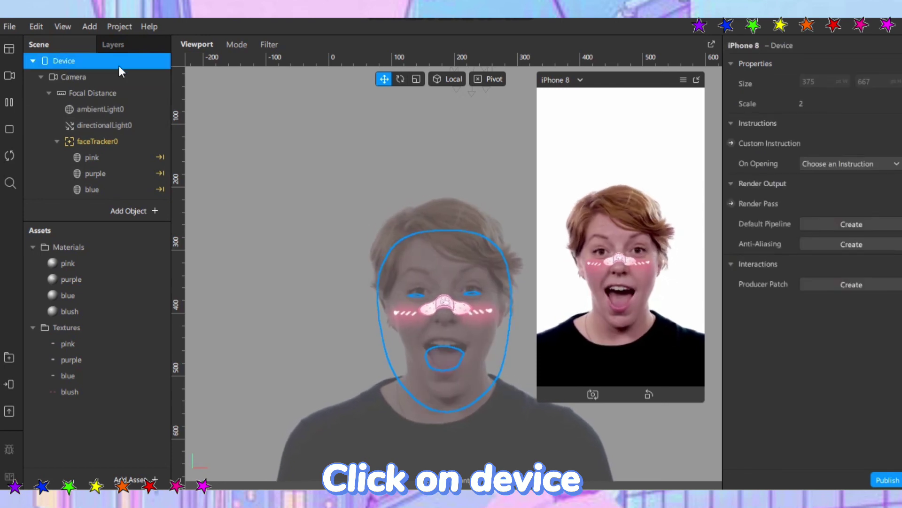
click(852, 165)
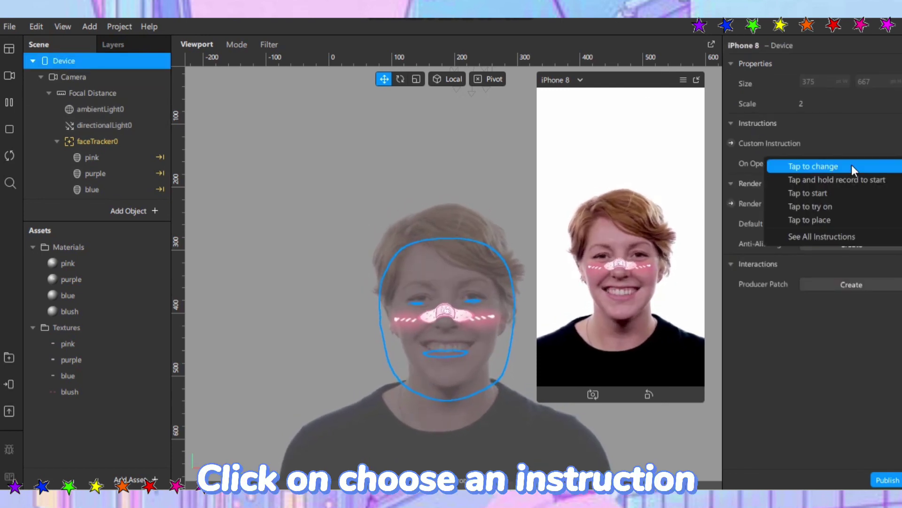
click(834, 235)
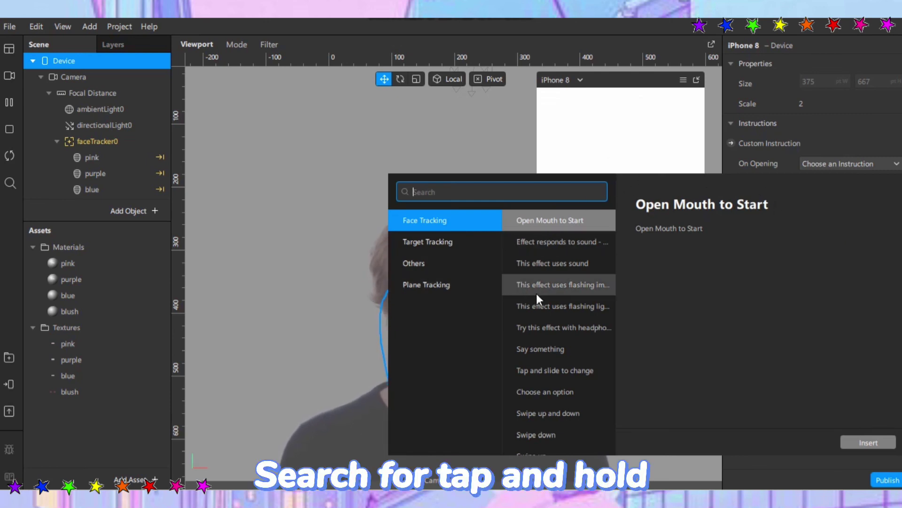
Step: Insert the Face Tracking instruction "Tap and hold" as the Device's On Opening instruction
scroll(561, 294, down, 3)
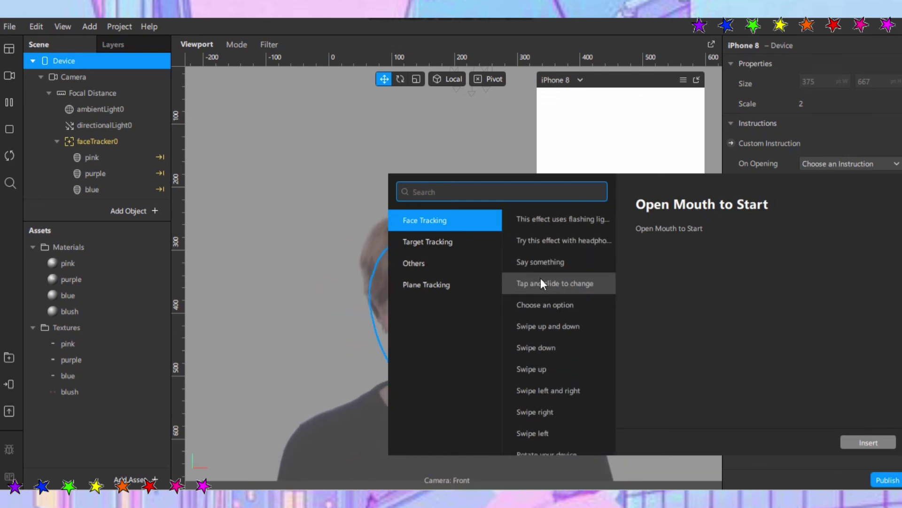
scroll(540, 279, down, 6)
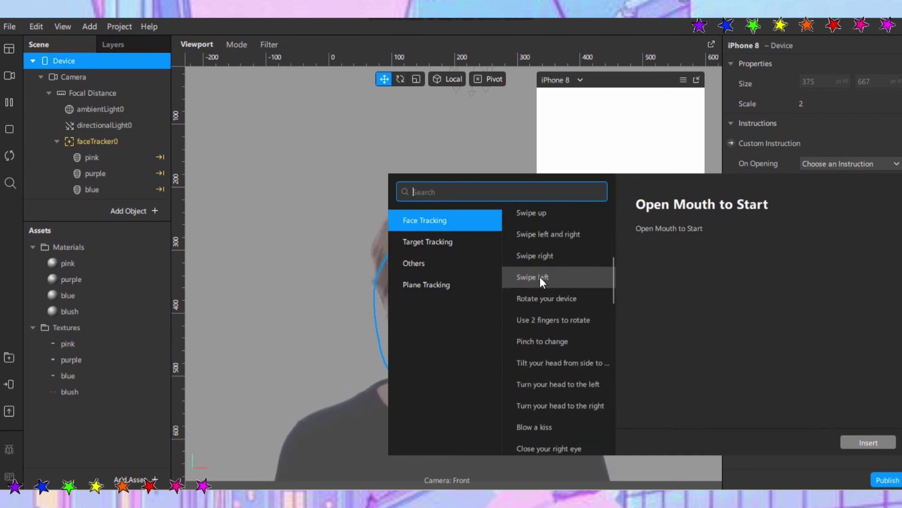
scroll(539, 279, down, 6)
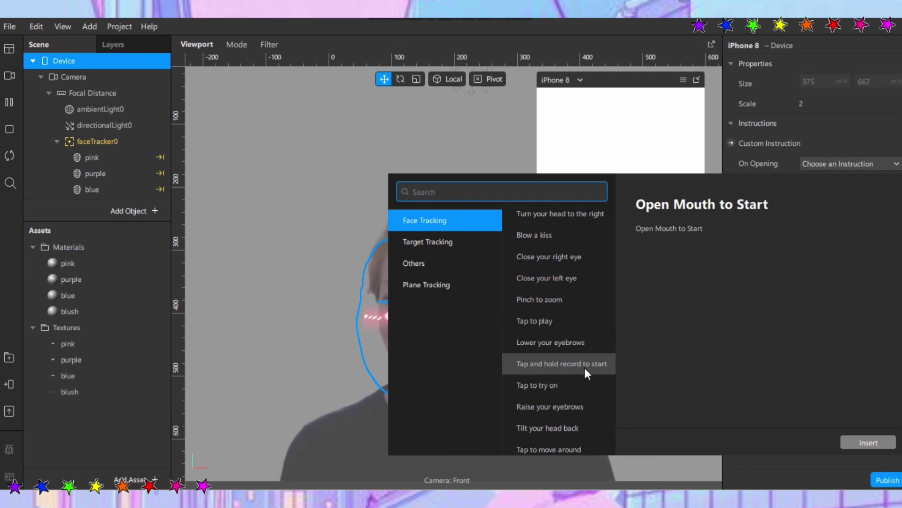
scroll(584, 369, down, 3)
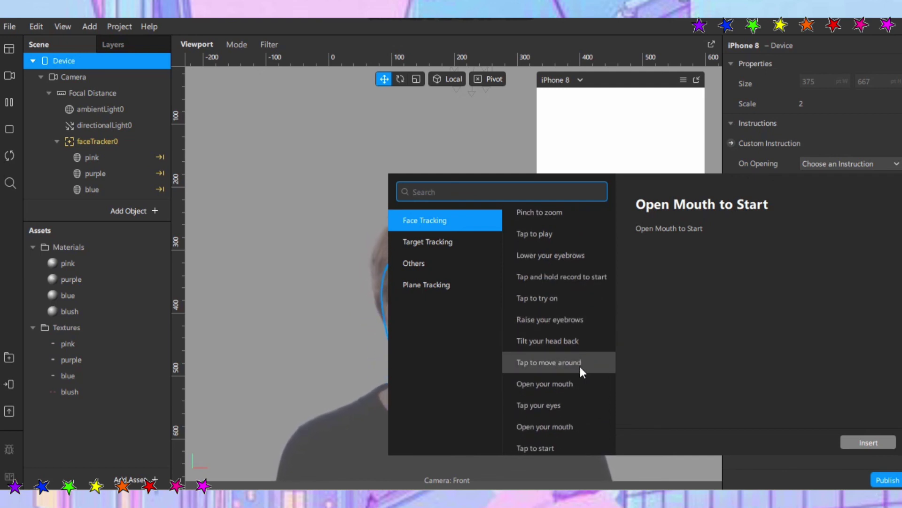
scroll(581, 372, down, 5)
scroll(580, 368, down, 4)
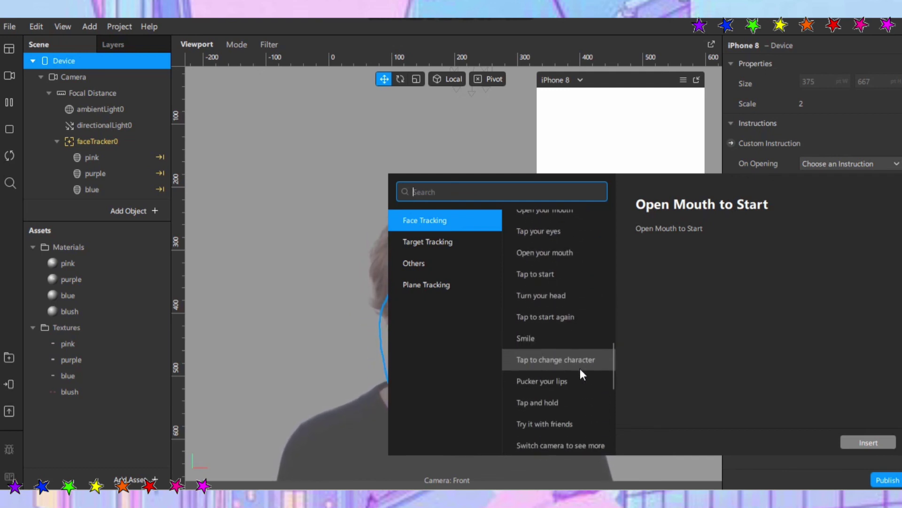
click(575, 402)
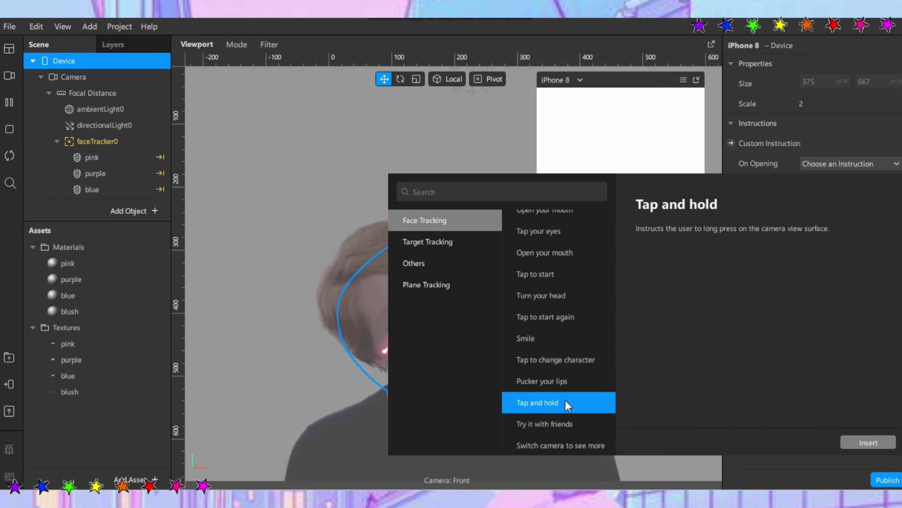
click(864, 444)
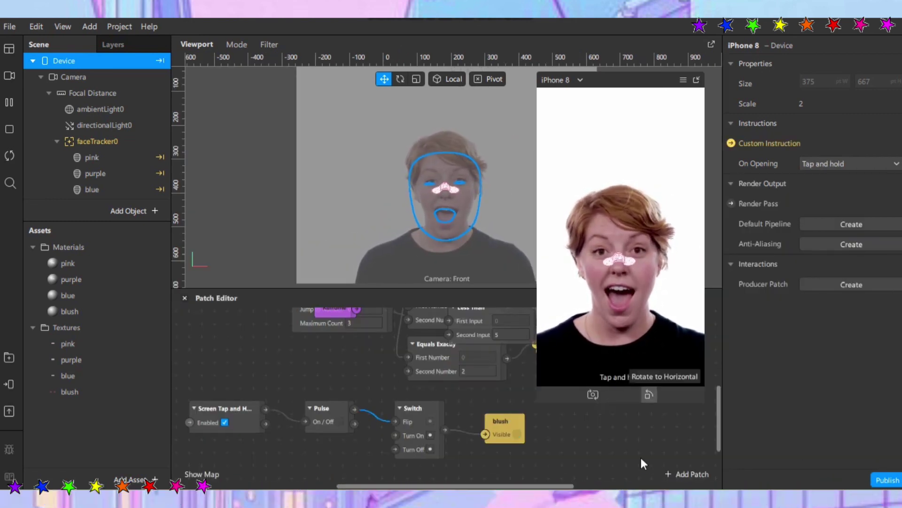
Step: Move the Switch patch slightly closer to the blush Visible patch
drag(435, 411, 446, 410)
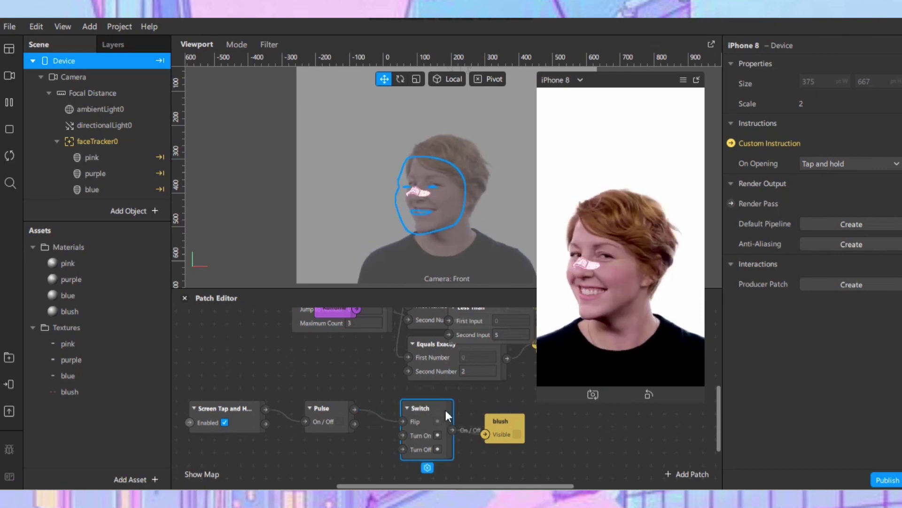